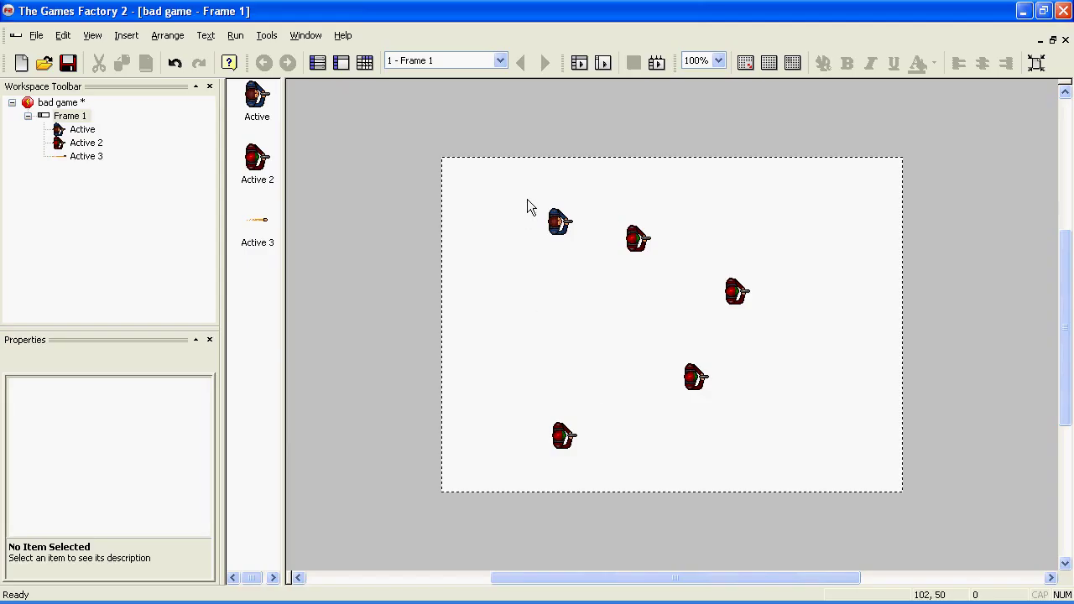
# Insert a grey Quick Backdrop at the frame's top-left corner and stretch it across all of Frame 1
pyautogui.rightClick(488, 256)
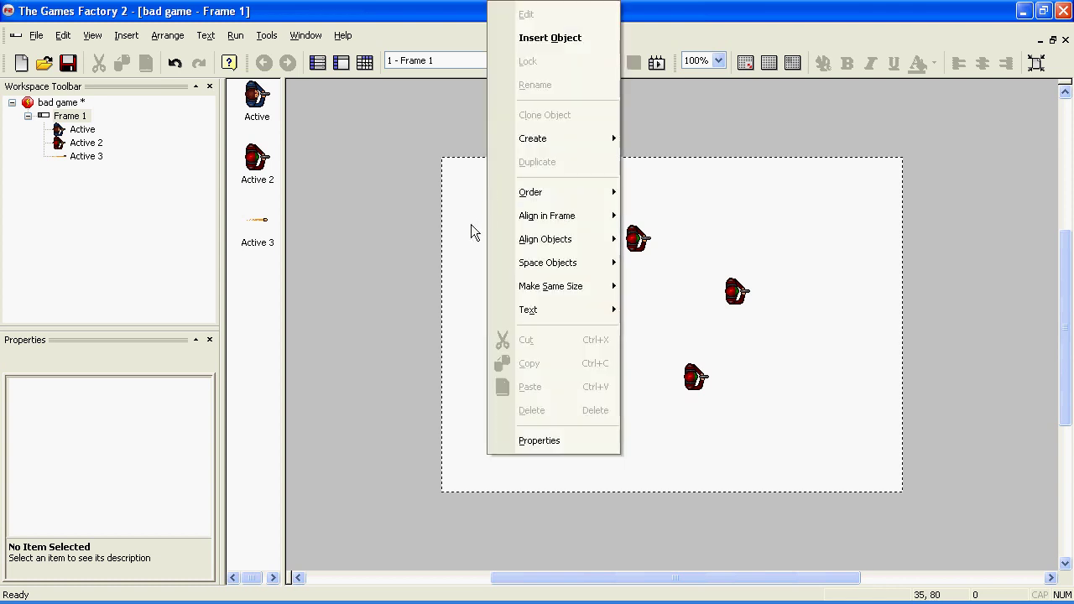
pyautogui.click(530, 40)
pyautogui.moveTo(660, 243); pyautogui.dragTo(661, 307)
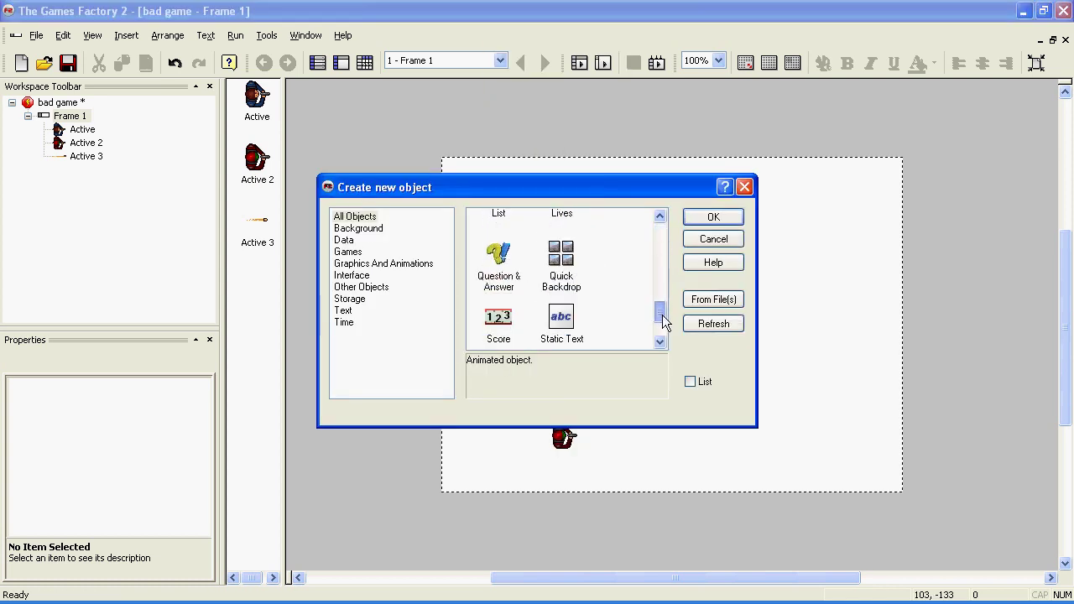
pyautogui.click(564, 267)
pyautogui.doubleClick(562, 267)
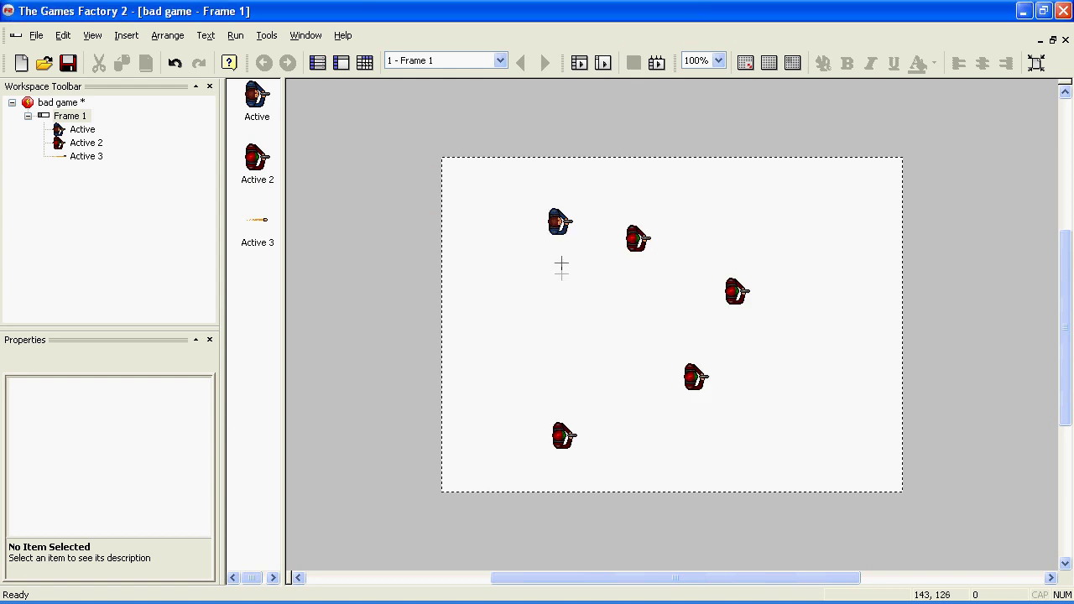
pyautogui.click(436, 153)
pyautogui.moveTo(525, 242); pyautogui.dragTo(790, 504)
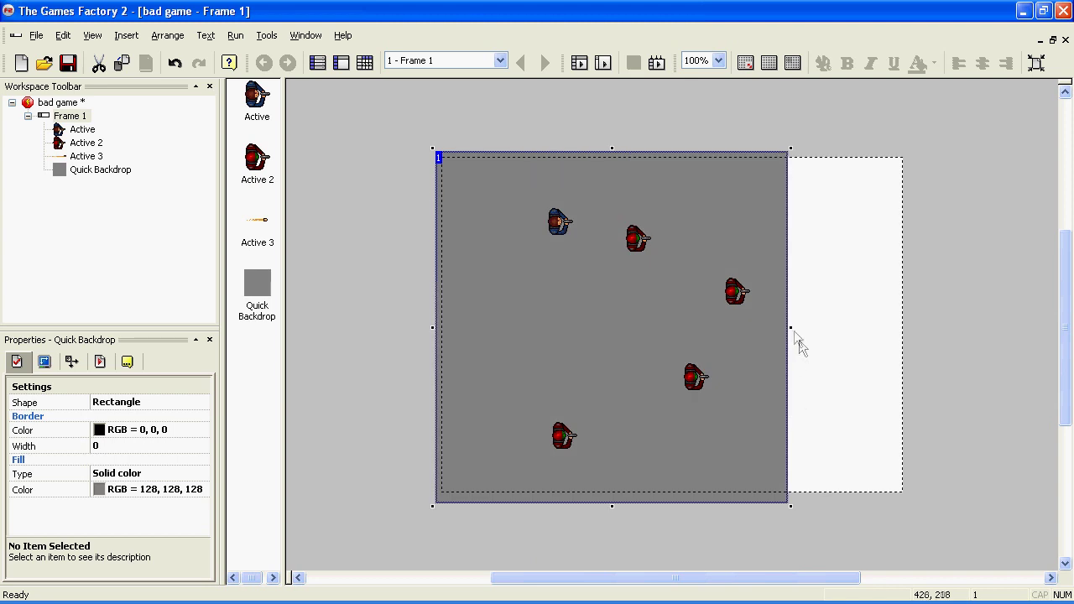
pyautogui.moveTo(801, 327); pyautogui.dragTo(912, 326)
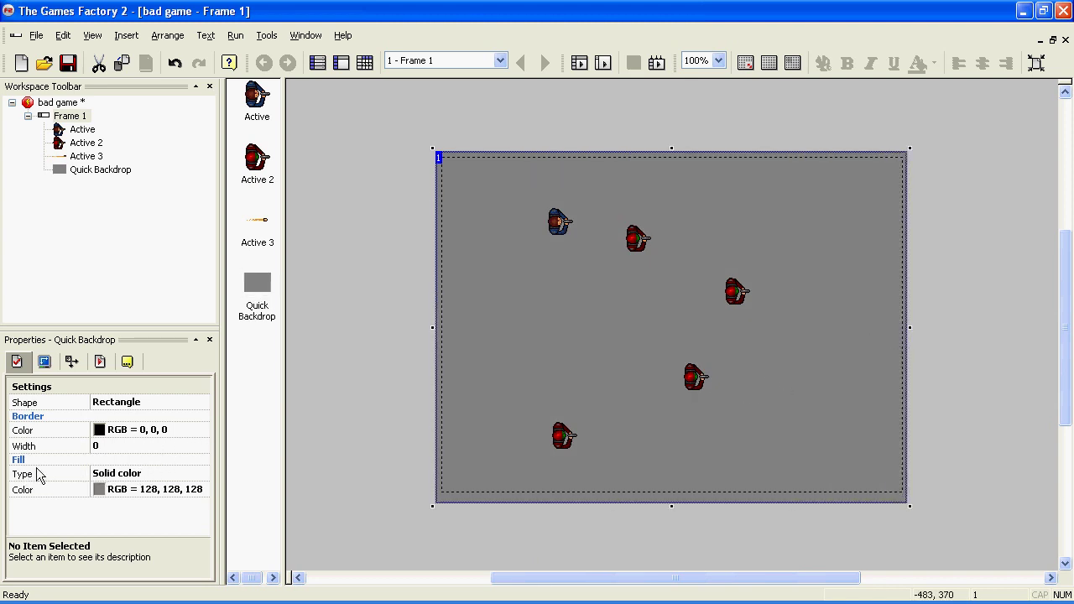
# Change the backdrop's Fill Type from solid to Gradient
pyautogui.click(140, 474)
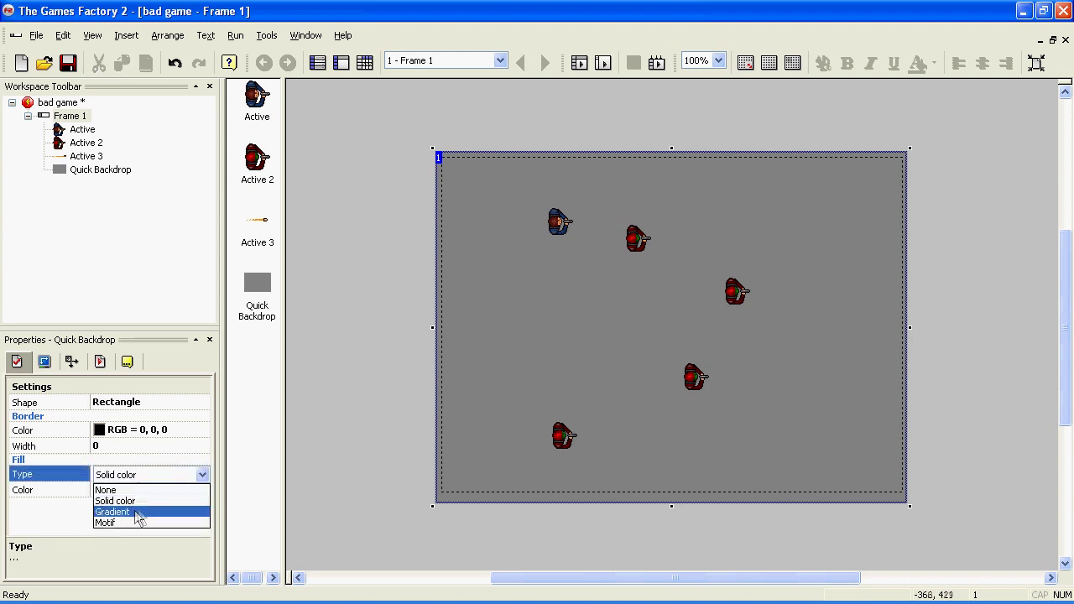
pyautogui.click(137, 511)
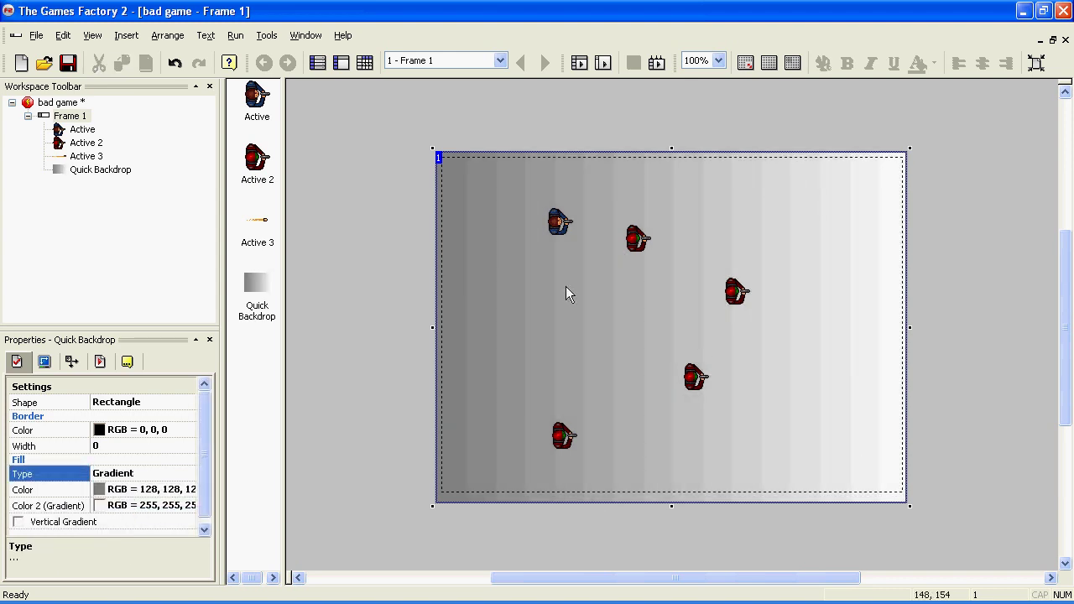
pyautogui.click(341, 305)
pyautogui.click(454, 312)
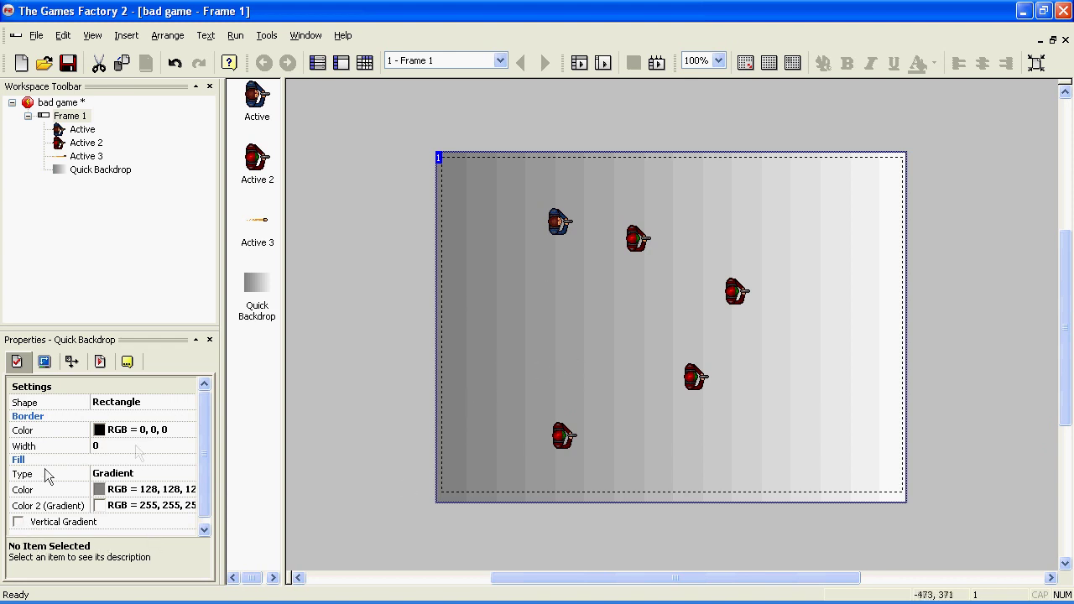
# Make the gradient vertical with a turquoise first colour, then switch Fill Type to Motif
pyautogui.click(18, 522)
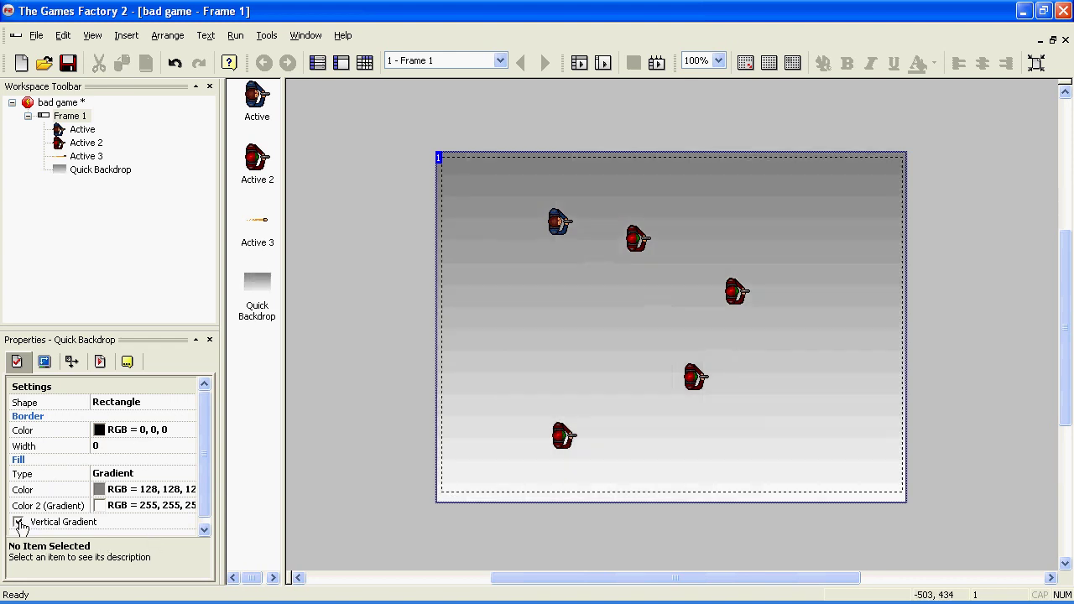
pyautogui.click(112, 489)
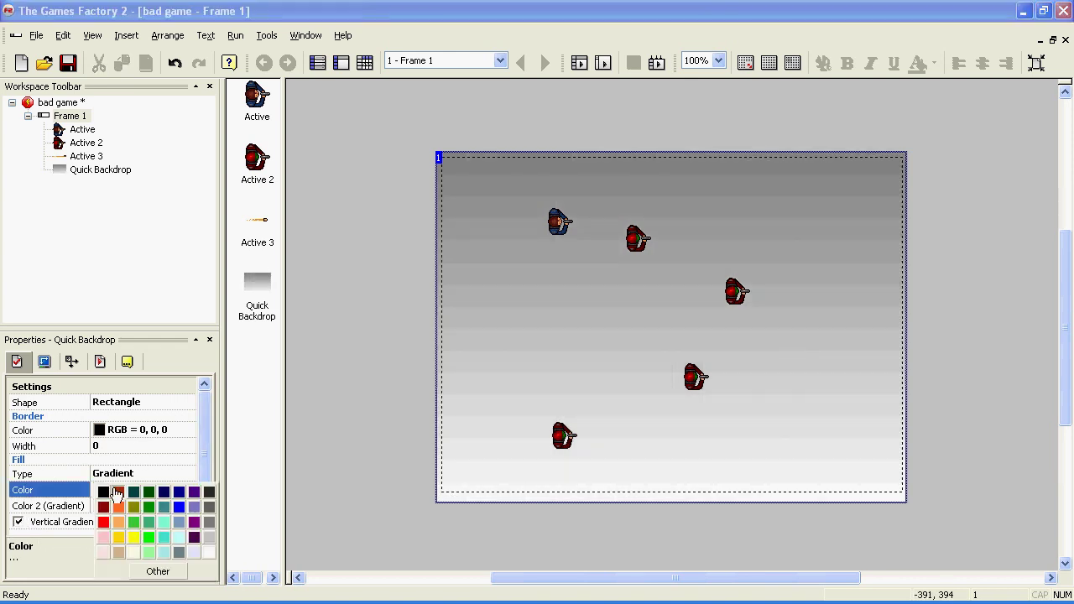
pyautogui.click(163, 523)
pyautogui.click(112, 505)
pyautogui.click(351, 446)
pyautogui.click(433, 499)
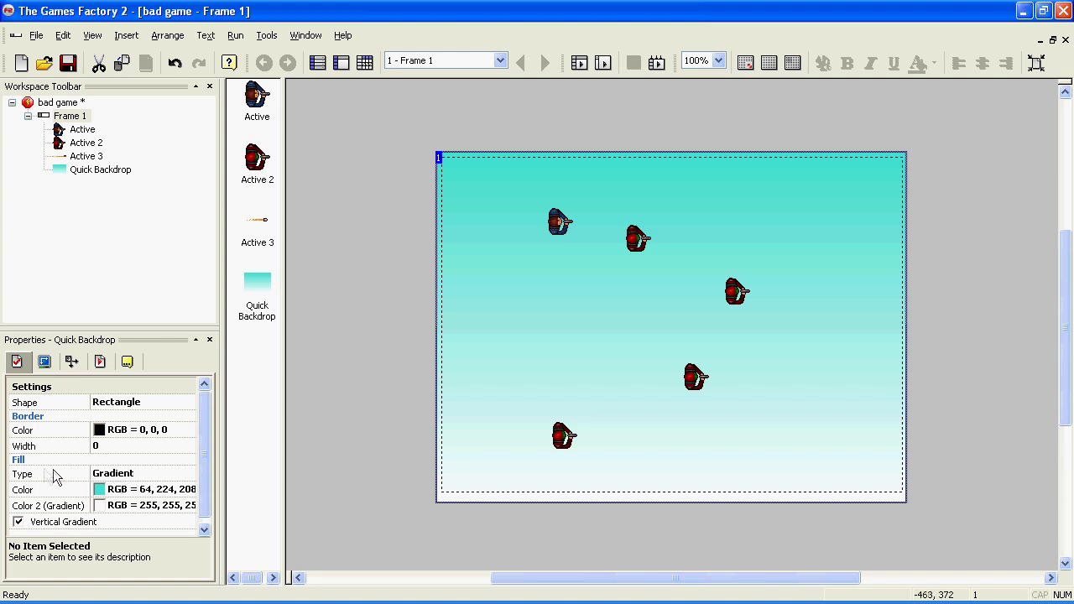
pyautogui.click(124, 480)
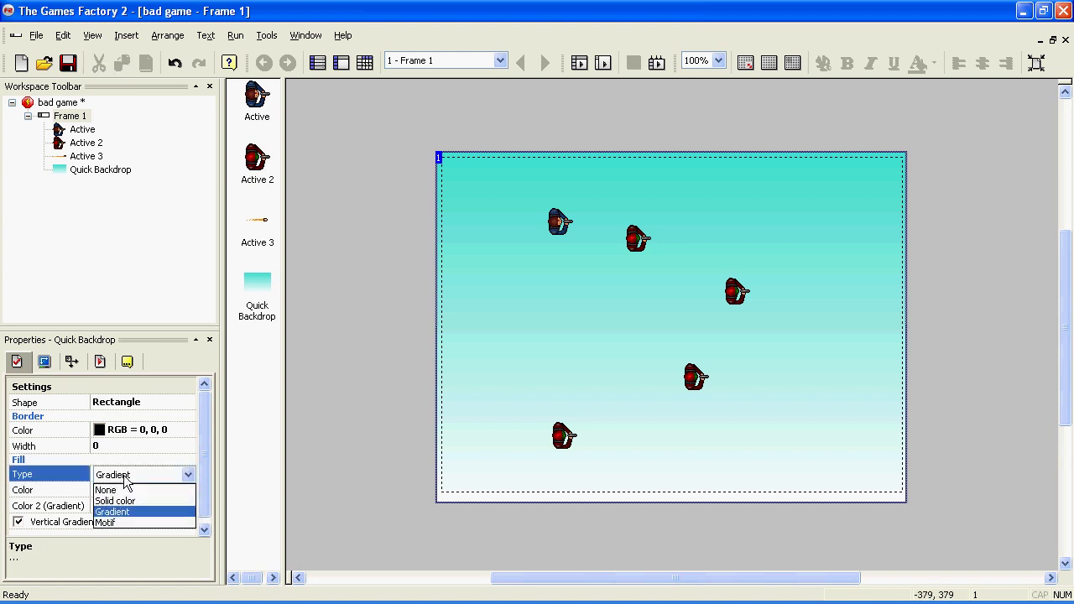
pyautogui.click(123, 522)
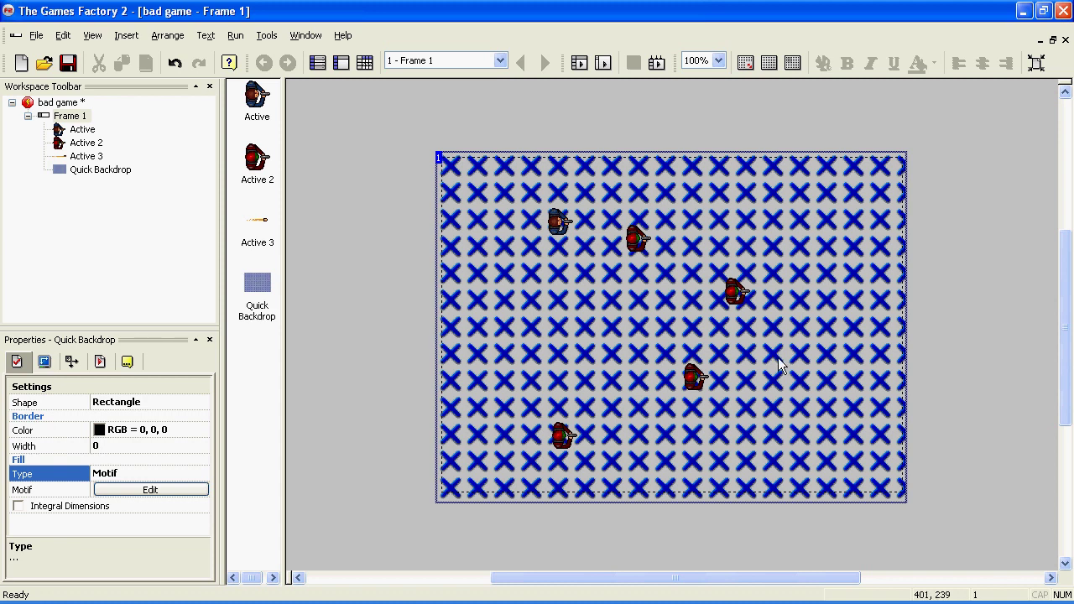
# Clear the motif image and fill it entirely with orange
pyautogui.click(123, 494)
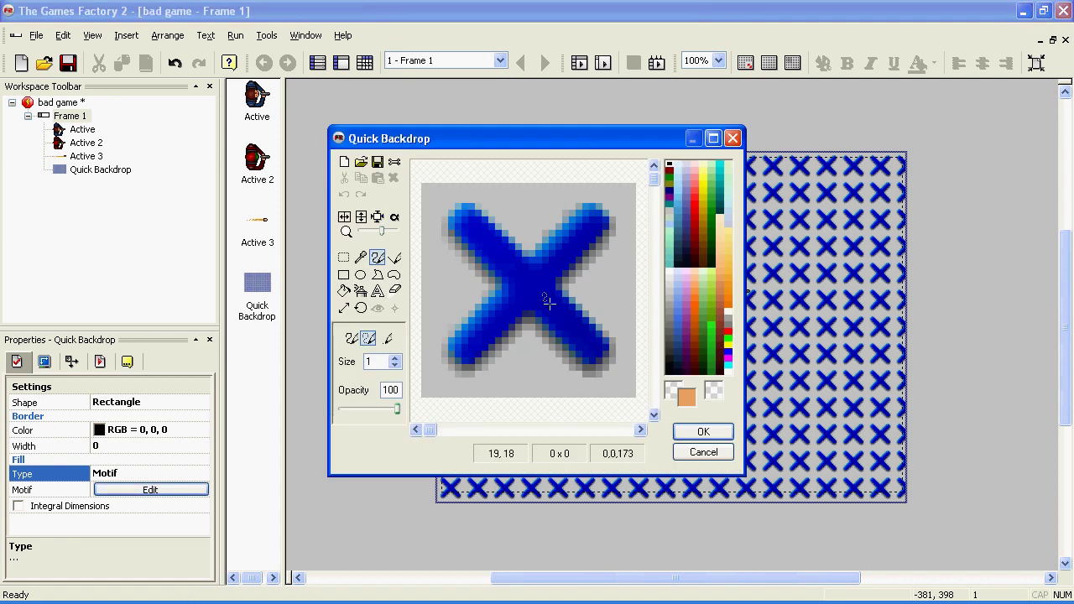
pyautogui.click(344, 162)
pyautogui.click(343, 290)
pyautogui.click(529, 275)
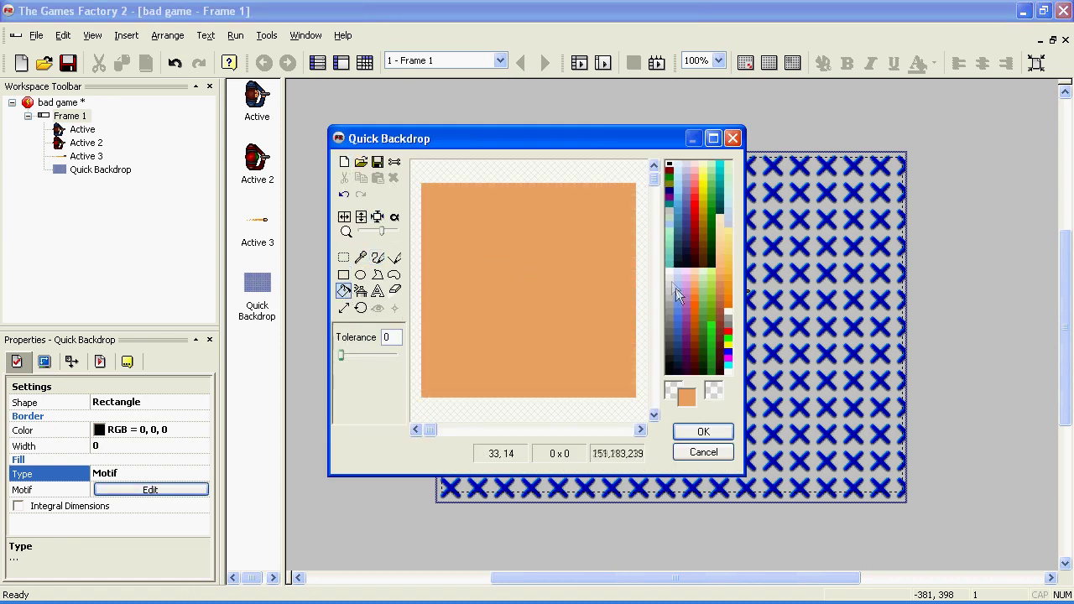
# Scatter darker orange specks across the motif with the brush
pyautogui.click(376, 258)
pyautogui.click(719, 286)
pyautogui.moveTo(458, 209)
pyautogui.mouseDown()
pyautogui.moveTo(442, 213)
pyautogui.moveTo(586, 368)
pyautogui.moveTo(587, 428)
pyautogui.moveTo(445, 217)
pyautogui.mouseUp()
pyautogui.click(475, 189)
pyautogui.click(586, 370)
pyautogui.click(602, 256)
pyautogui.click(632, 365)
pyautogui.click(629, 234)
# Add lighter orange specks across the motif for a sandy texture
pyautogui.click(714, 271)
pyautogui.click(432, 190)
pyautogui.click(444, 203)
pyautogui.click(444, 230)
pyautogui.click(502, 393)
pyautogui.click(623, 189)
pyautogui.click(566, 193)
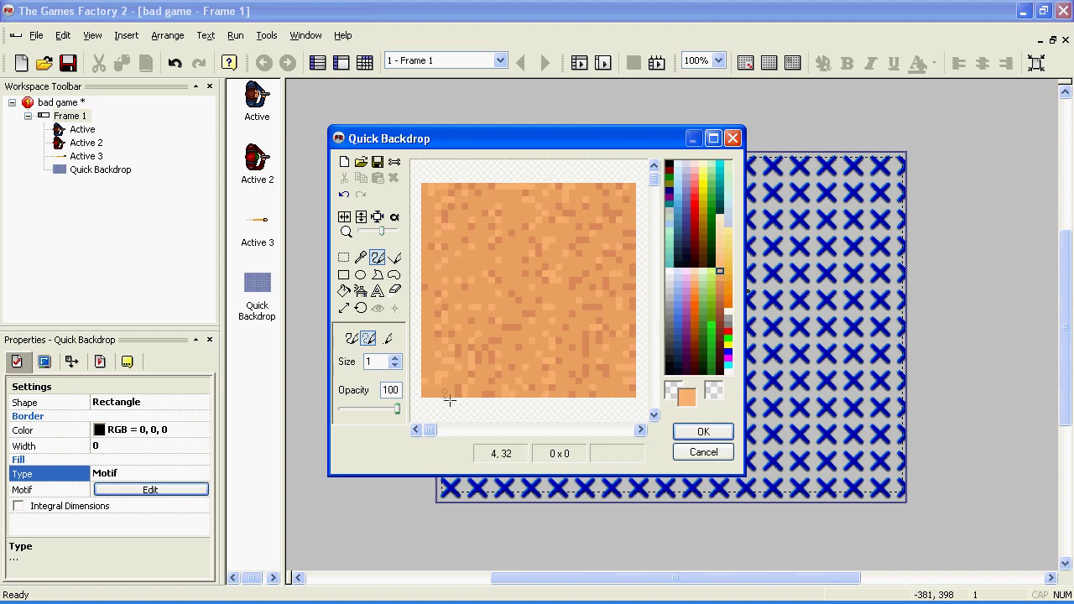
# Apply the sandy motif to the backdrop and check it on the frame
pyautogui.click(703, 431)
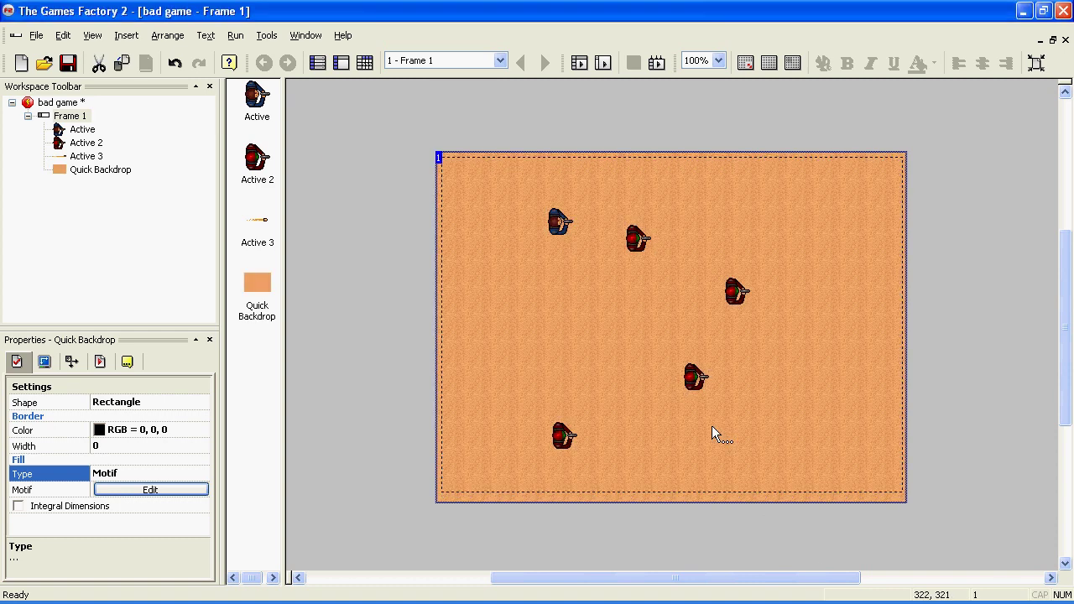
pyautogui.click(391, 388)
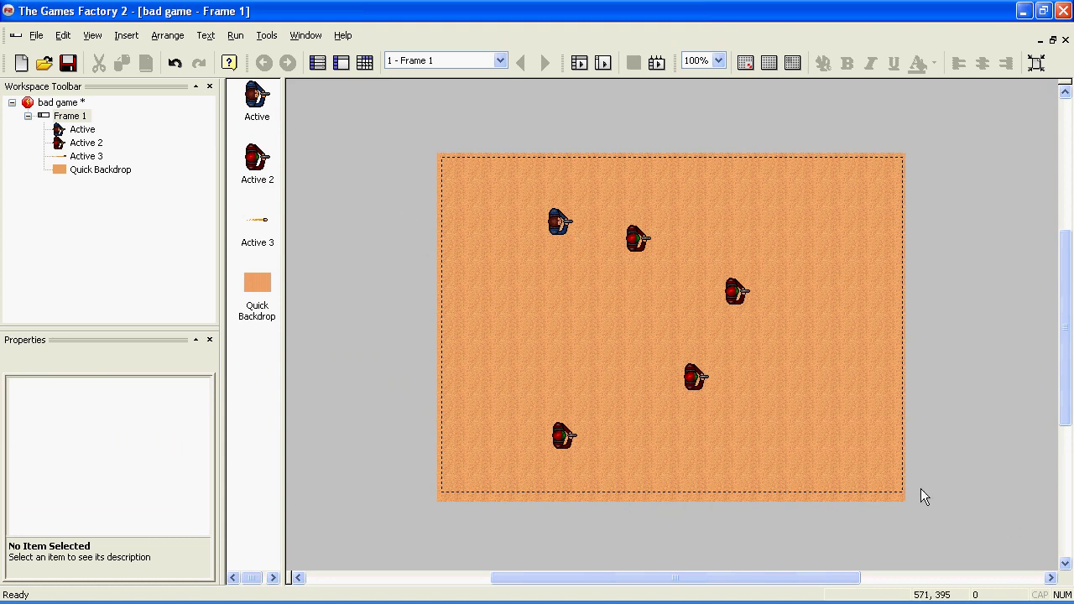
pyautogui.click(574, 340)
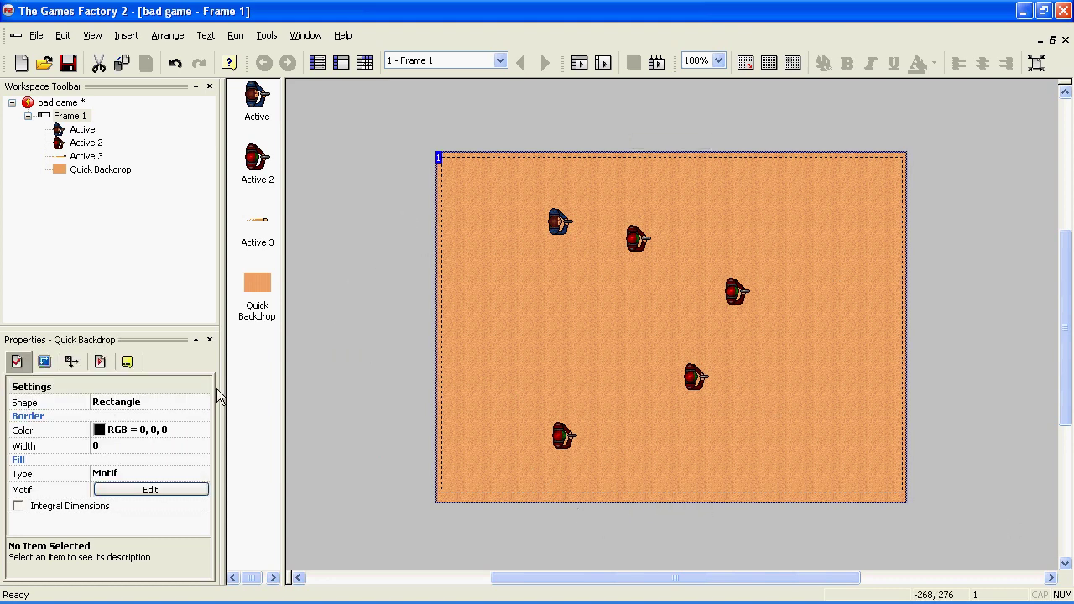
pyautogui.click(1009, 318)
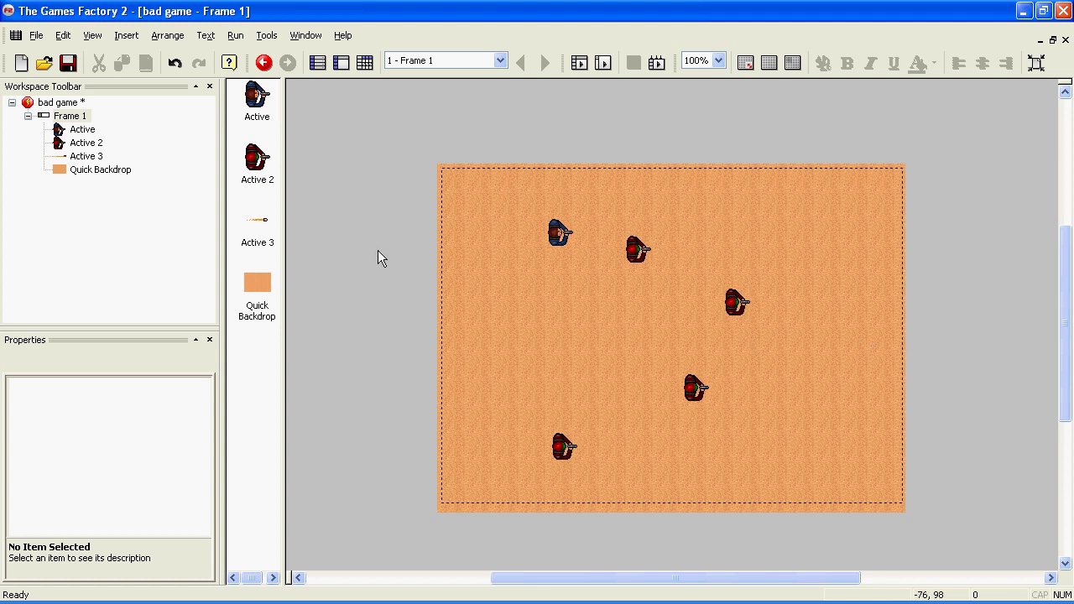
# Insert a plain Backdrop object near the frame's top right
pyautogui.rightClick(399, 254)
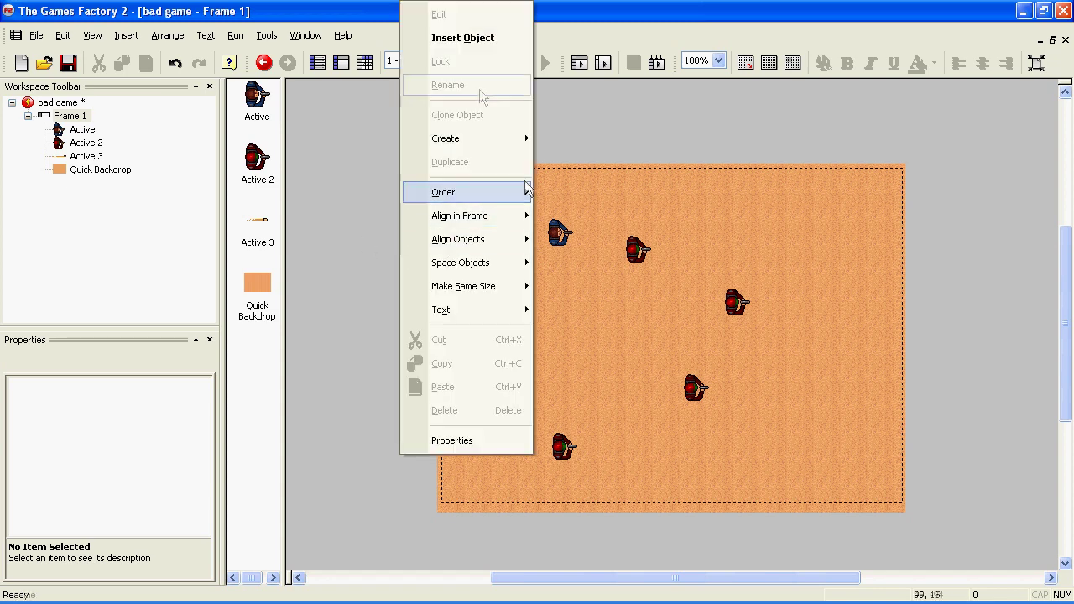
pyautogui.click(509, 51)
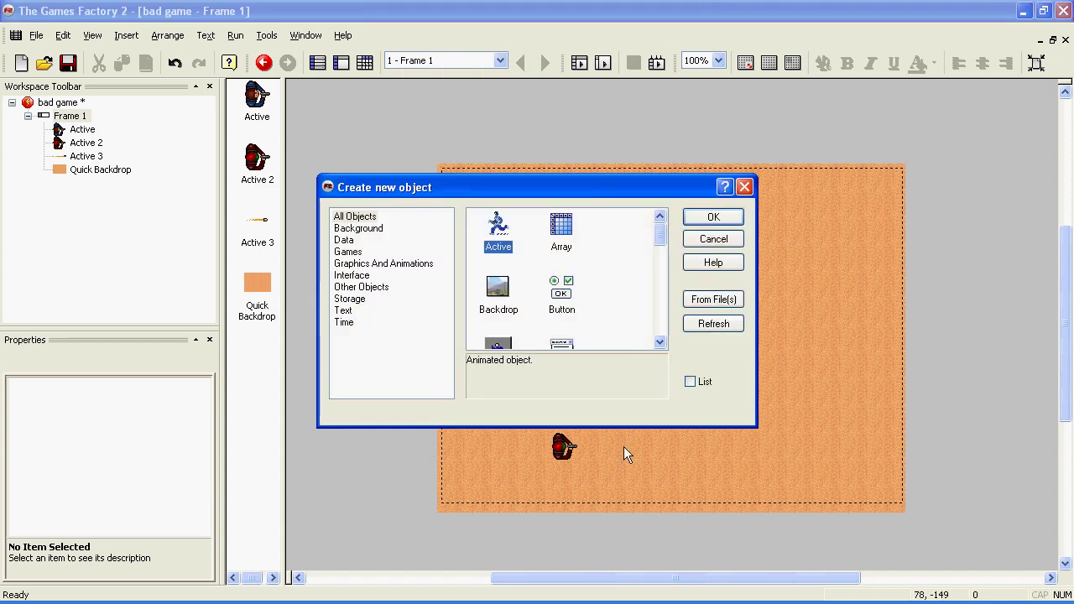
pyautogui.doubleClick(493, 302)
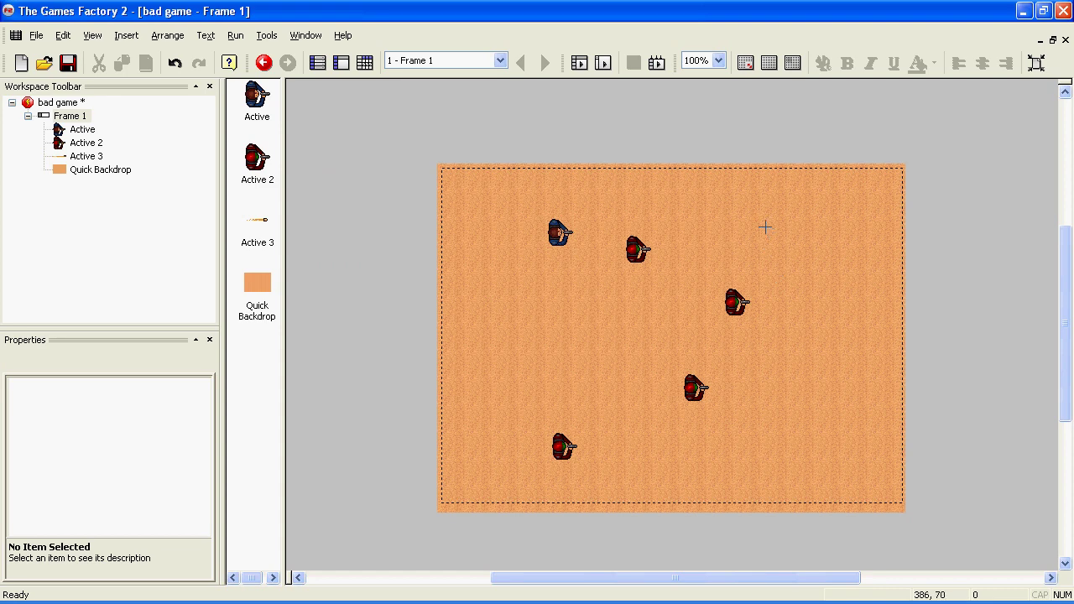
pyautogui.click(764, 225)
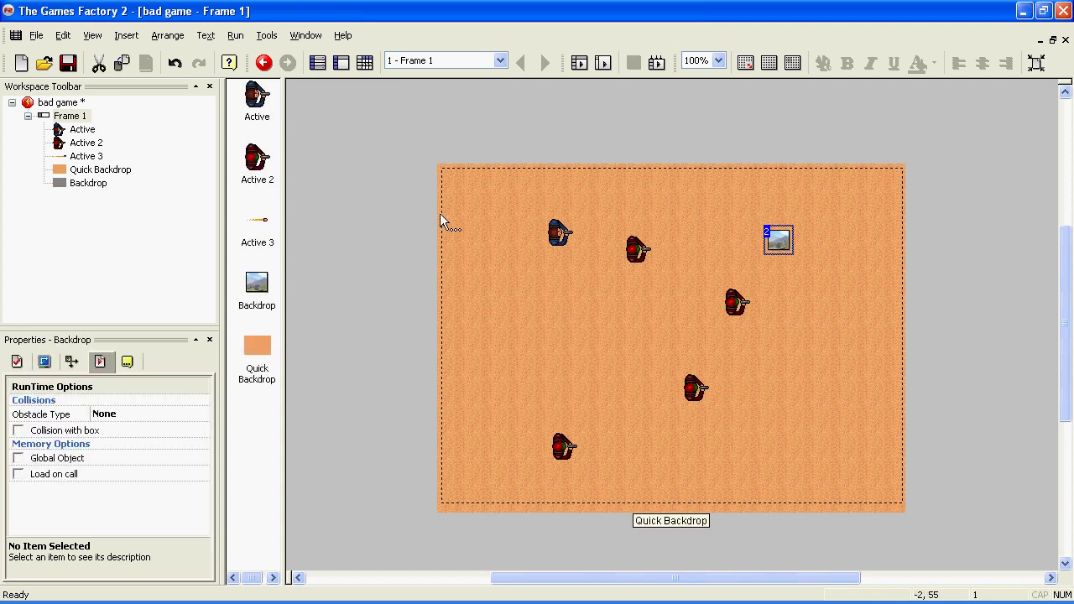
# Clear the backdrop image and paint three dark grey rock blobs with brush size 7
pyautogui.doubleClick(777, 237)
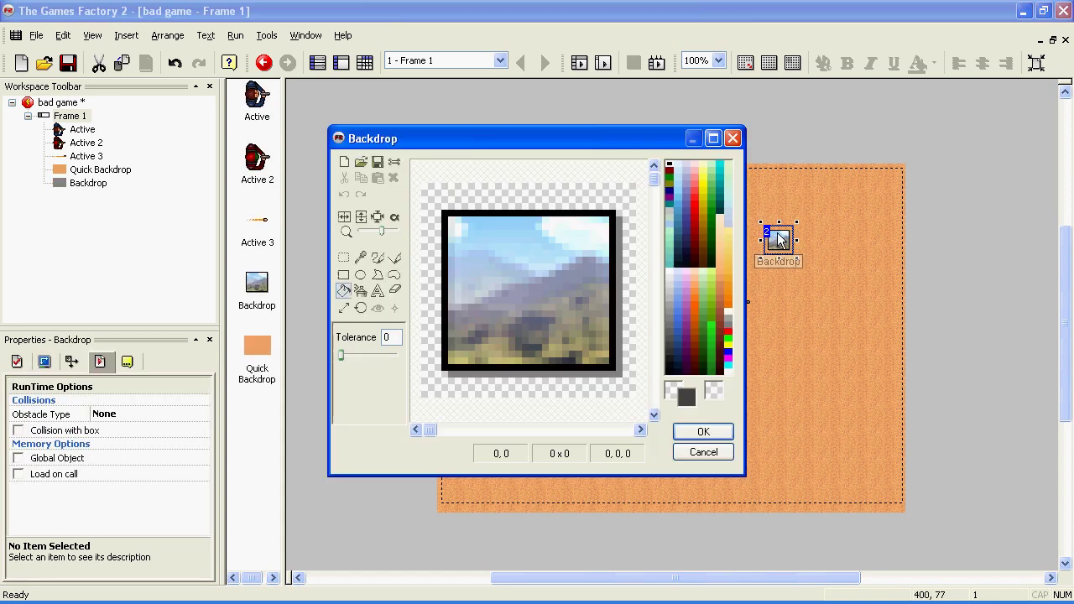
pyautogui.click(344, 161)
pyautogui.click(377, 258)
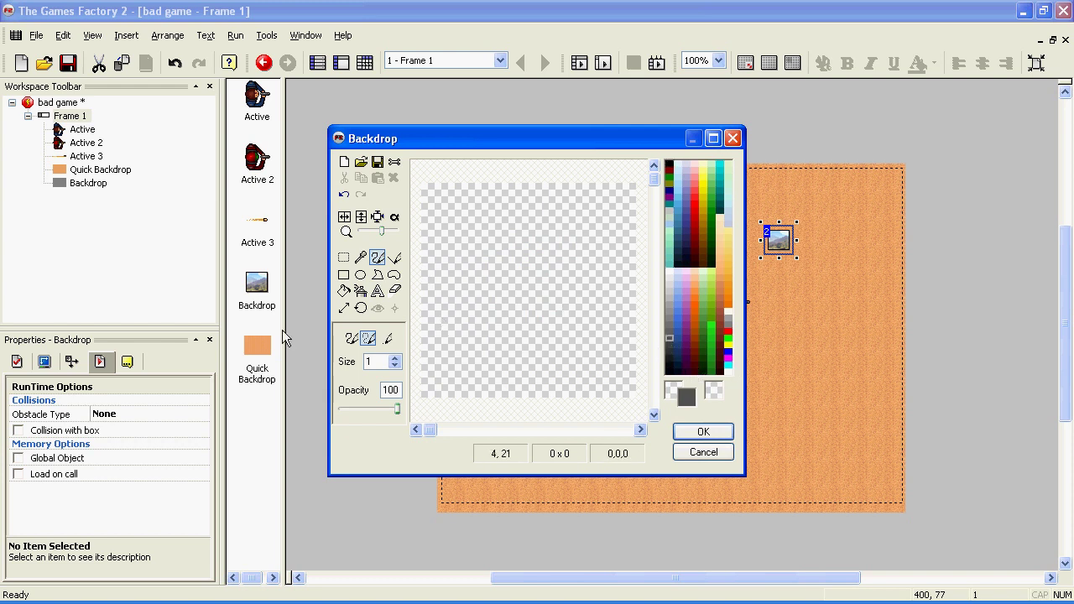
pyautogui.write('7')
pyautogui.moveTo(470, 201); pyautogui.dragTo(491, 265)
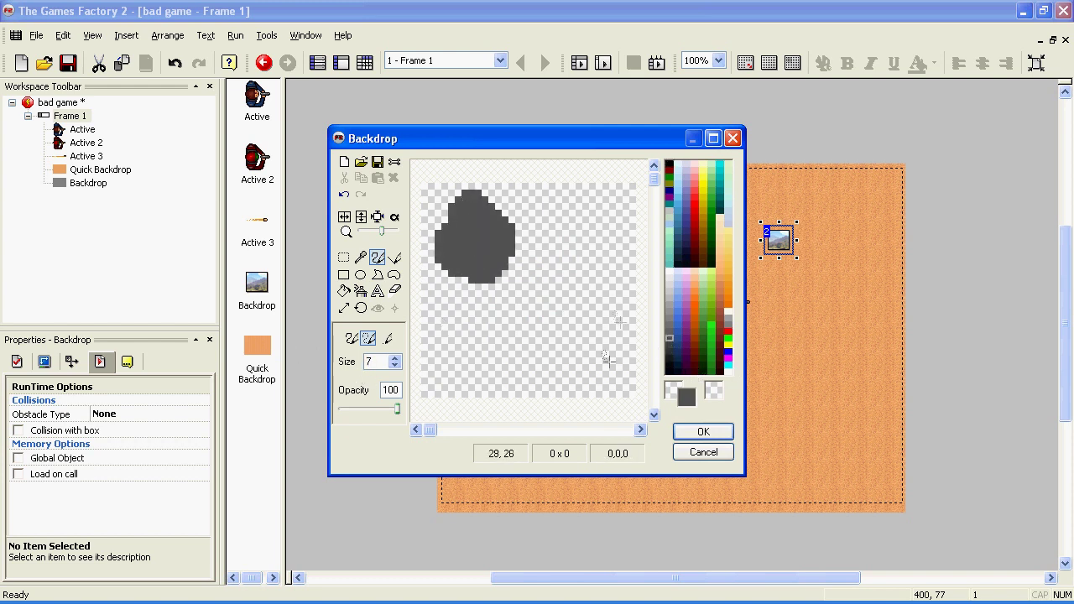
pyautogui.moveTo(604, 289); pyautogui.dragTo(576, 284)
pyautogui.moveTo(474, 369)
pyautogui.mouseDown()
pyautogui.moveTo(499, 364)
pyautogui.moveTo(457, 344)
pyautogui.mouseUp()
# Shade the rock blobs with lighter grey and accept the new rock image
pyautogui.click(667, 321)
pyautogui.moveTo(470, 206); pyautogui.dragTo(453, 218)
pyautogui.moveTo(579, 243); pyautogui.dragTo(570, 285)
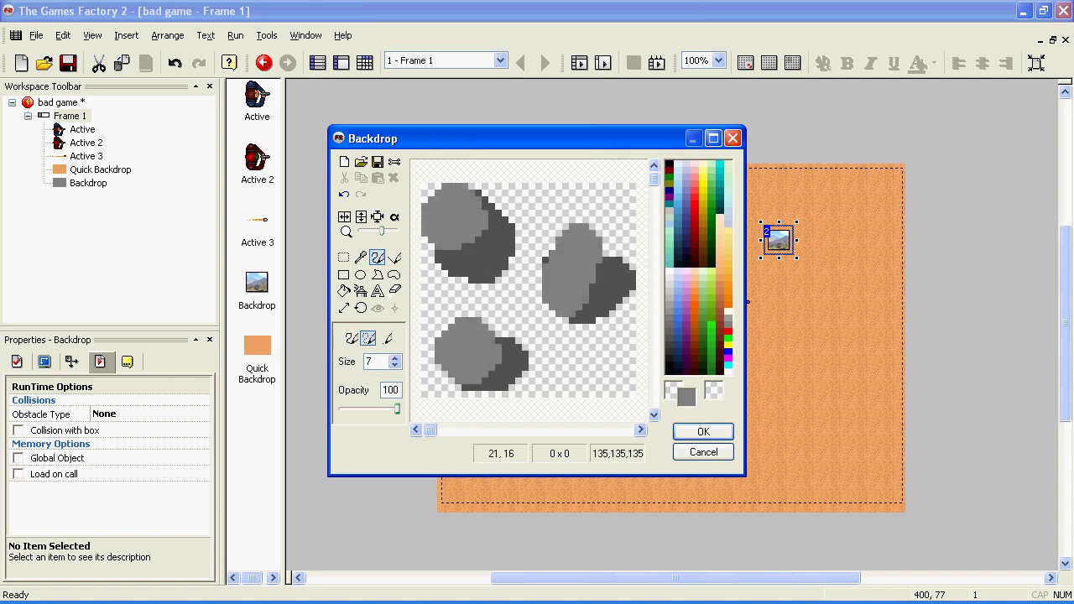
pyautogui.click(694, 431)
# Drag the rock backdrop into place on the sandy floor
pyautogui.click(808, 242)
pyautogui.moveTo(788, 240); pyautogui.dragTo(695, 202)
pyautogui.click(937, 291)
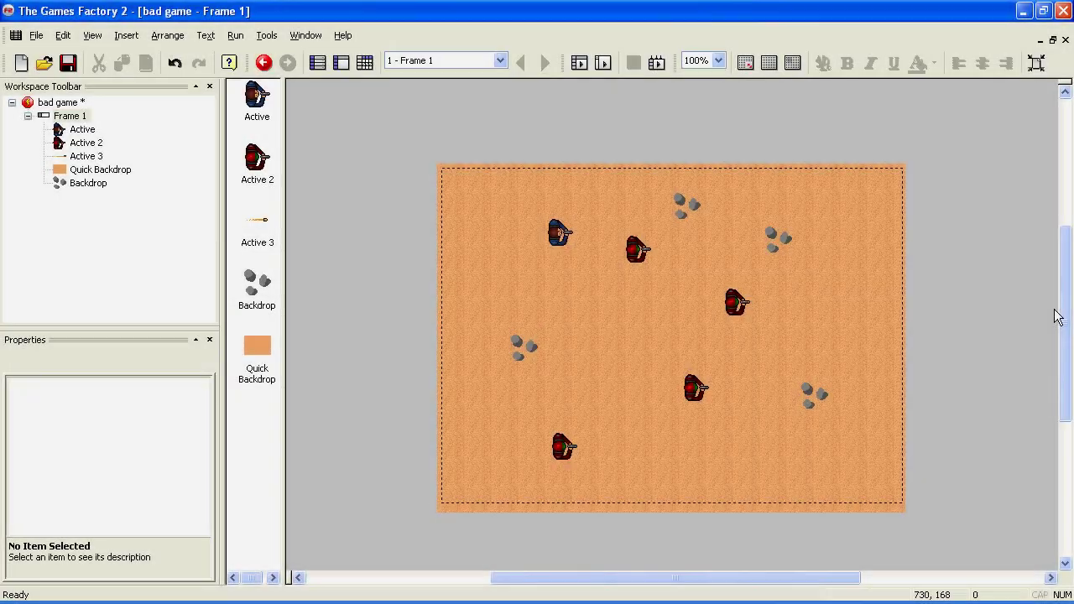
# Set the rock backdrop's Obstacle Type to Obstacle, then test-run the game and close it
pyautogui.click(770, 232)
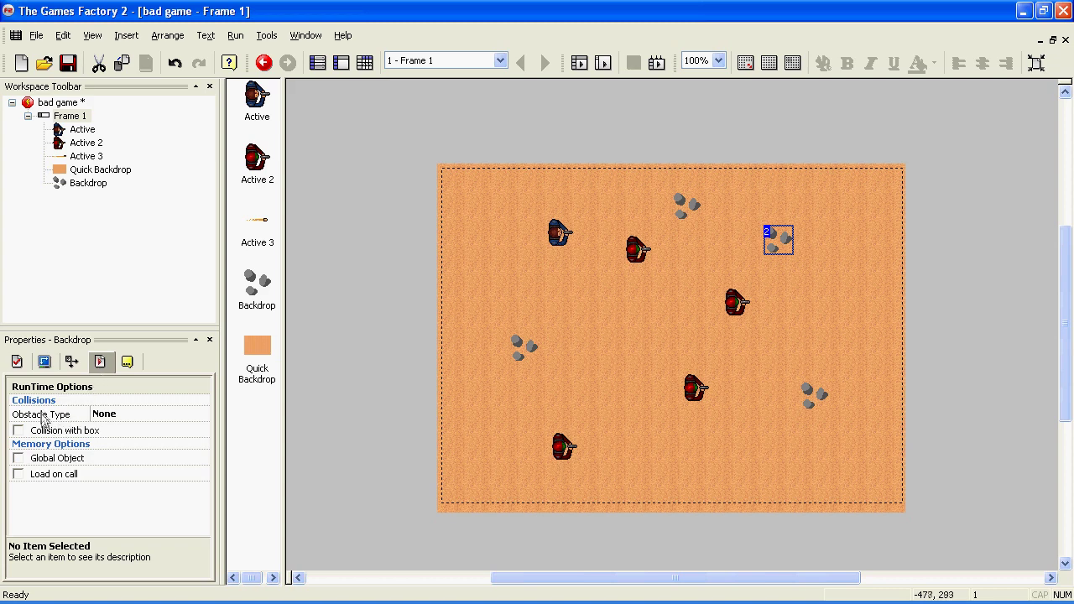
pyautogui.click(120, 414)
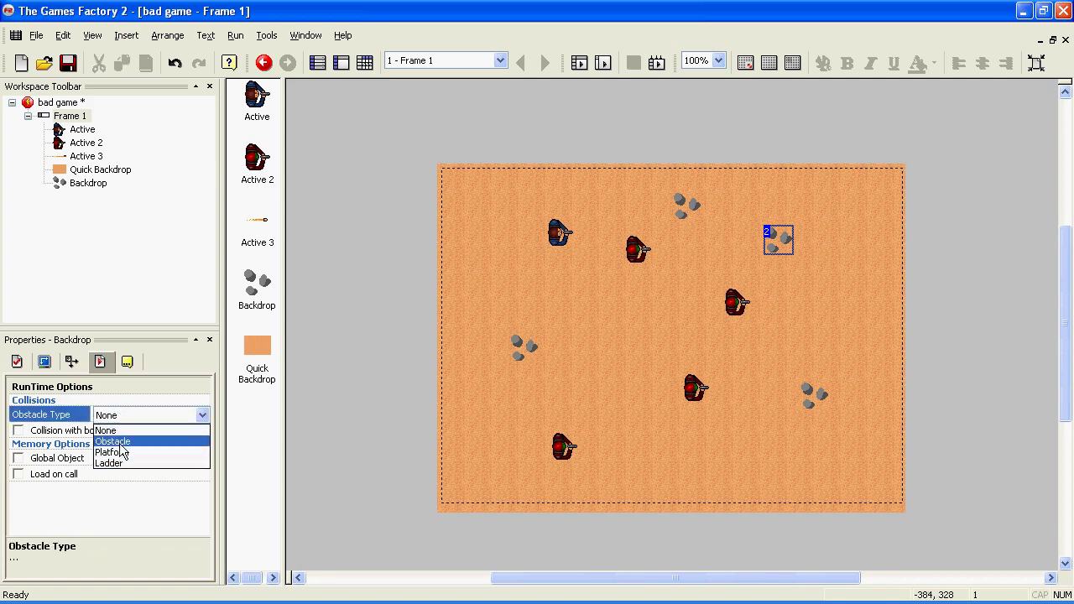
pyautogui.click(117, 441)
pyautogui.click(342, 520)
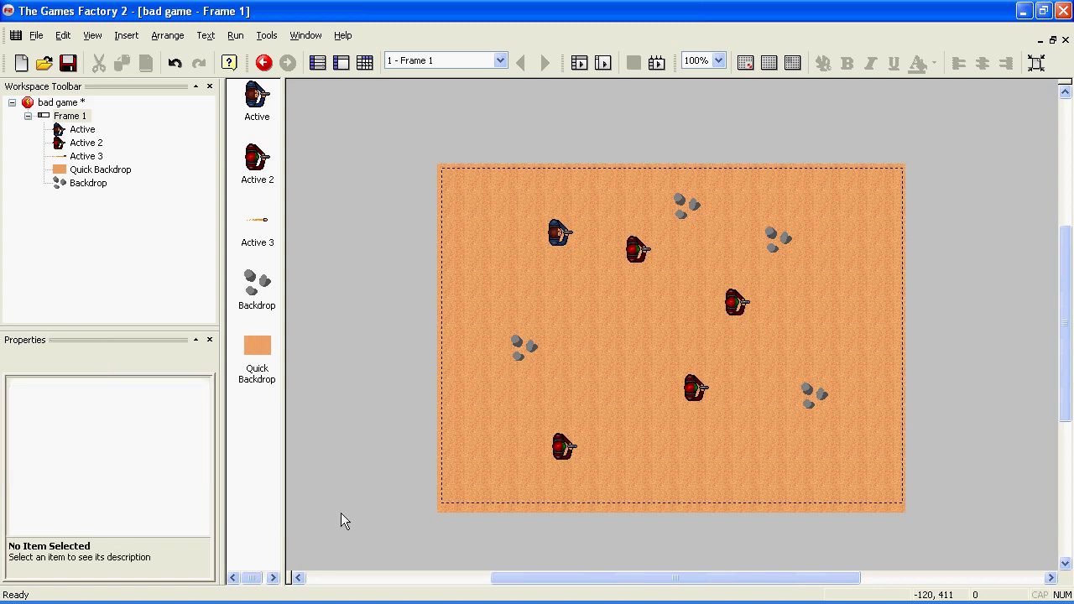
pyautogui.press('F7')
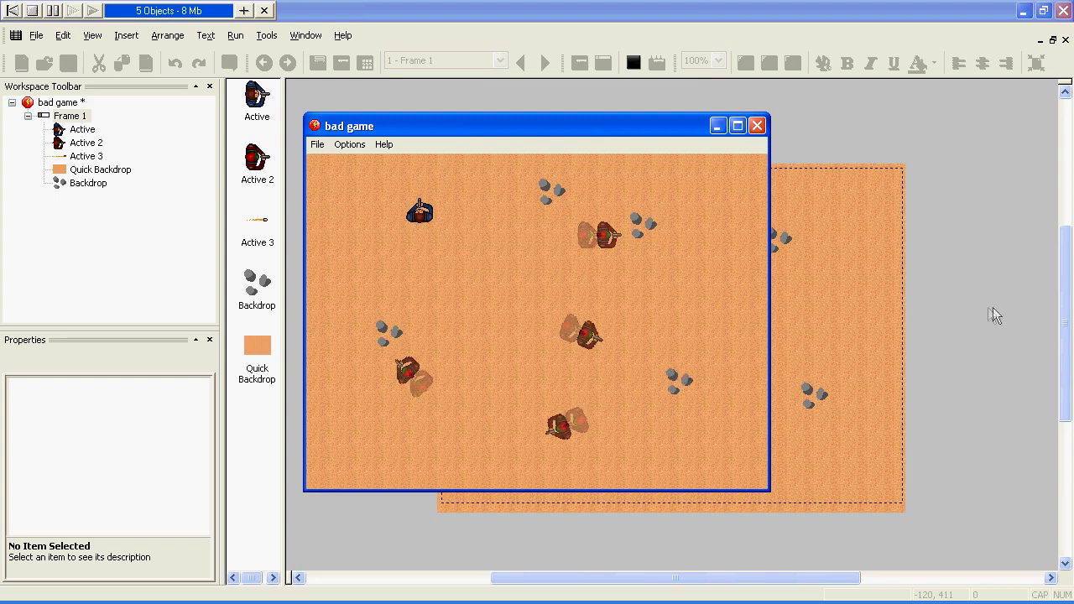
pyautogui.click(757, 127)
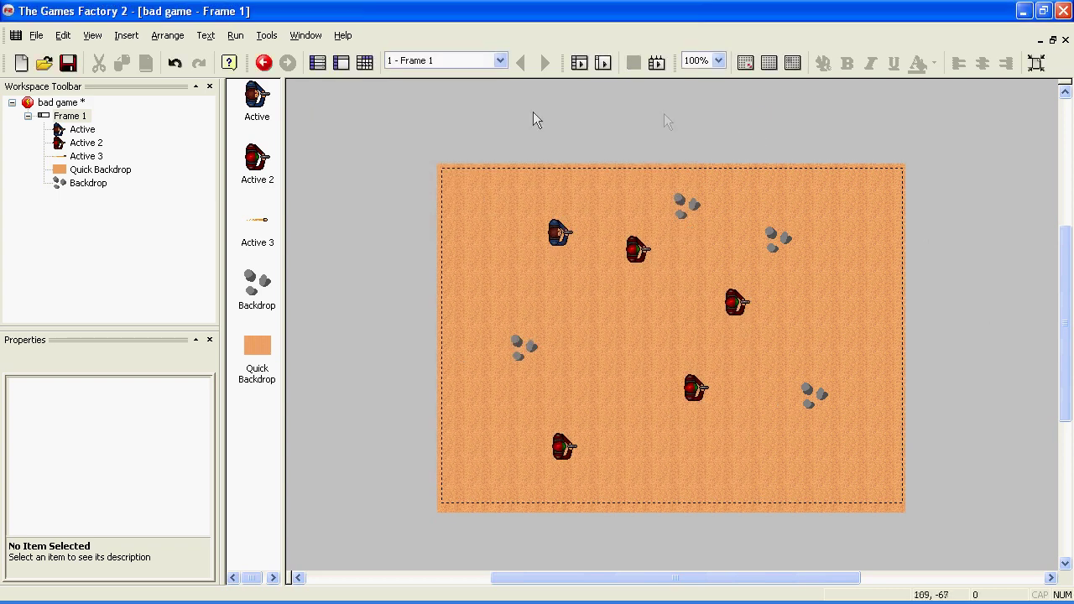
# In the Event Editor, add a condition: red tank (Active 2) collides with the backdrop
pyautogui.click(368, 68)
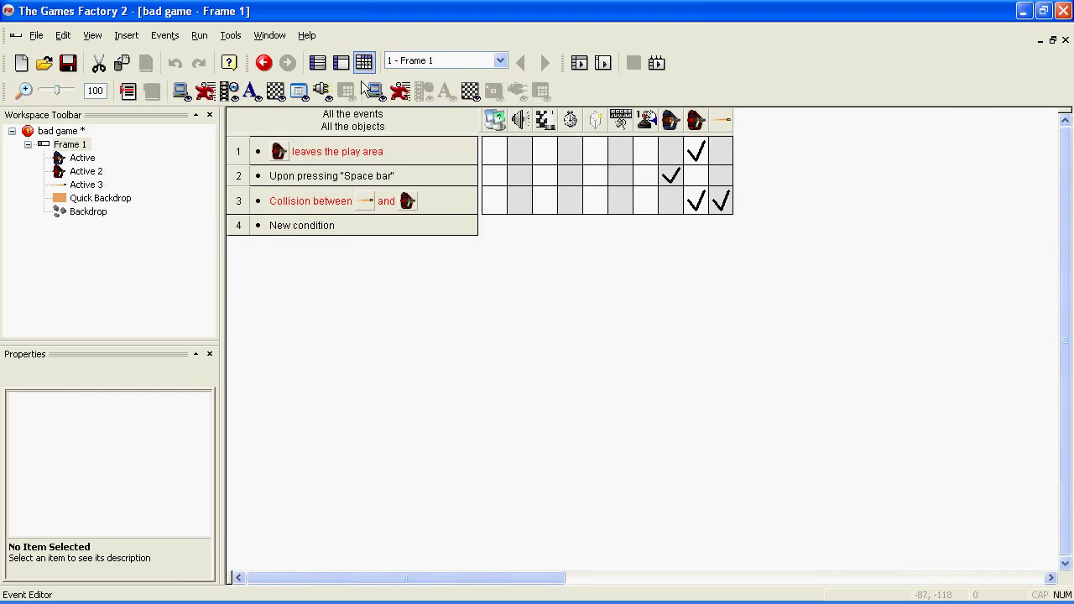
pyautogui.doubleClick(300, 227)
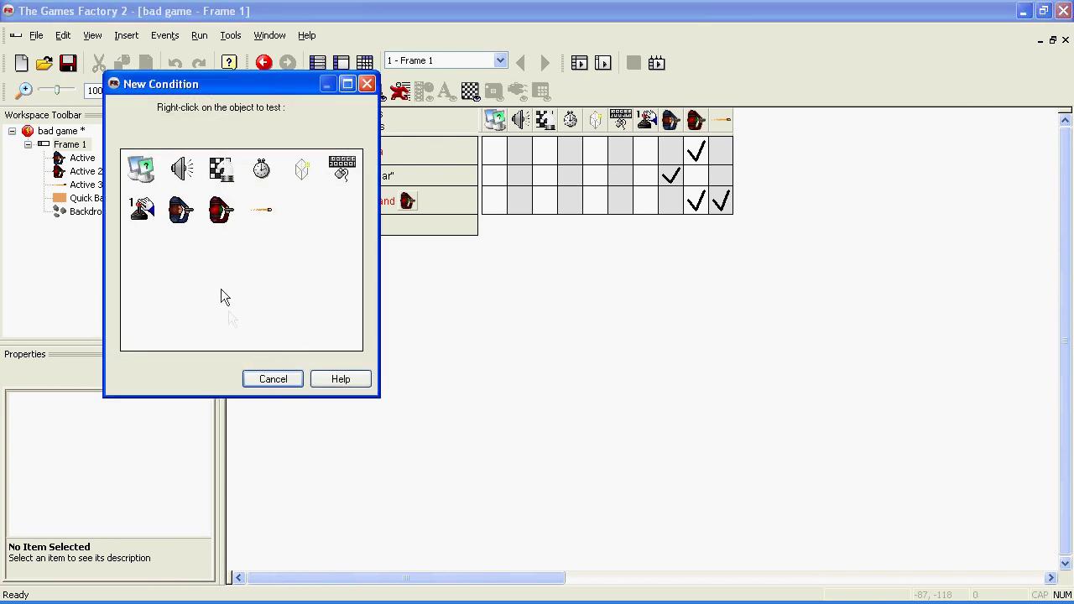
pyautogui.rightClick(219, 216)
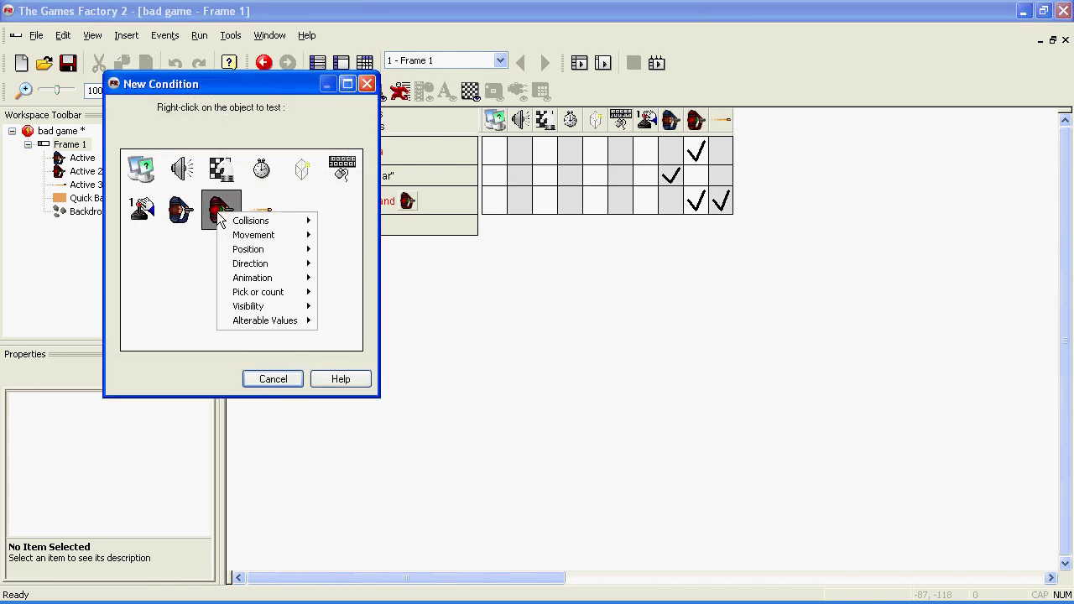
pyautogui.moveTo(277, 221)
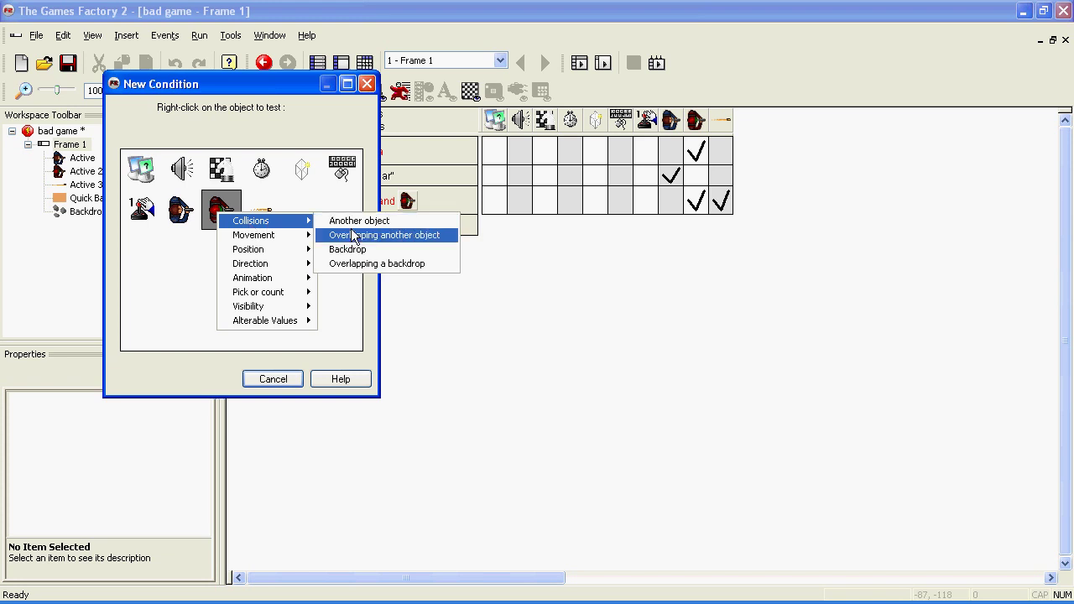
pyautogui.click(378, 250)
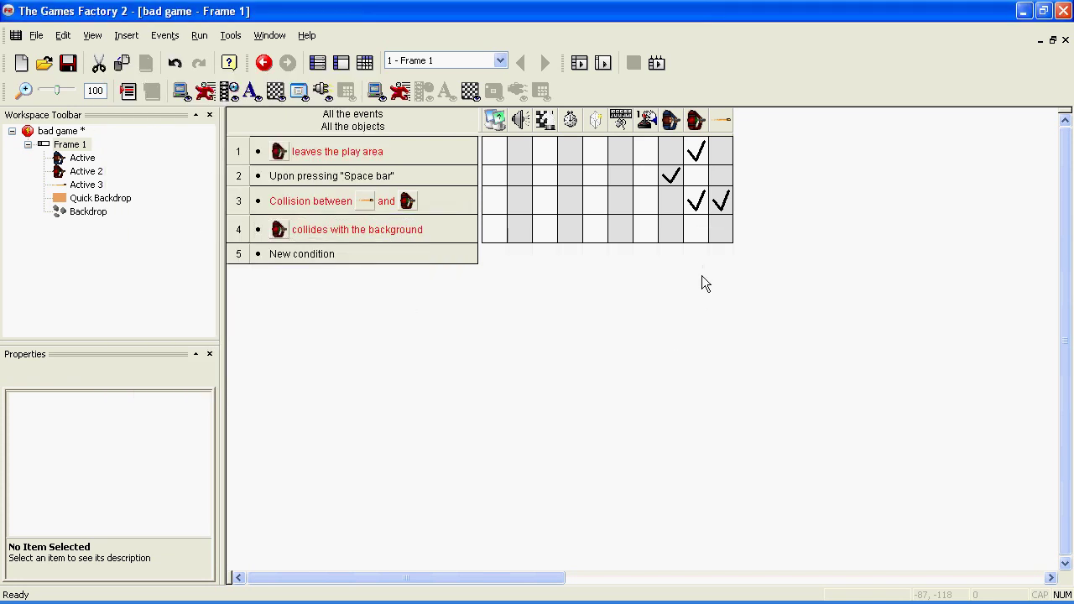
# Give the red tank a Bounce action in event 4 and test-run the game
pyautogui.click(693, 231)
pyautogui.moveTo(730, 237)
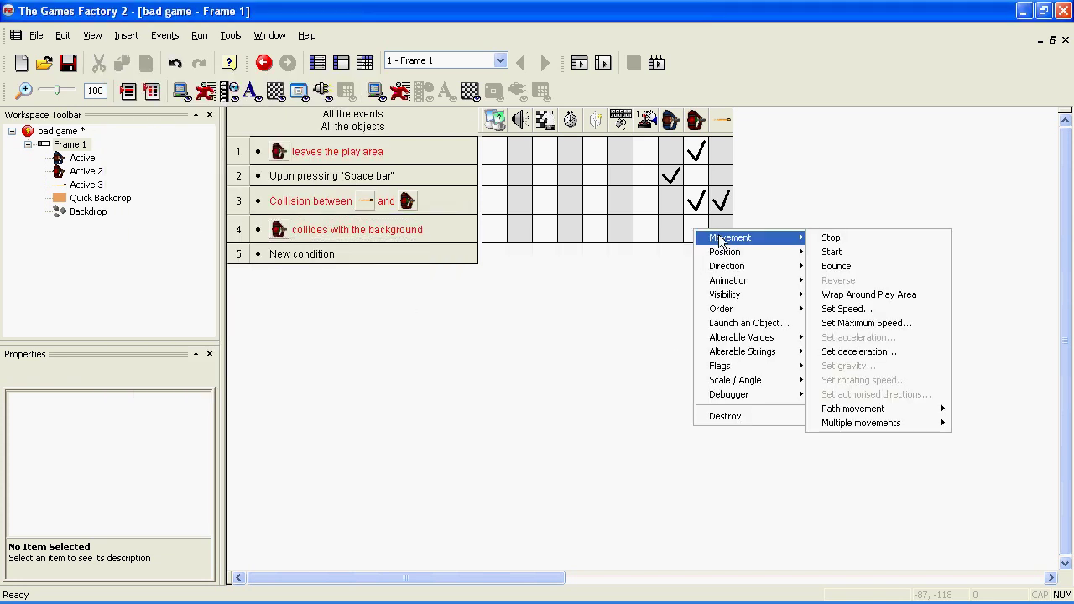
pyautogui.click(865, 266)
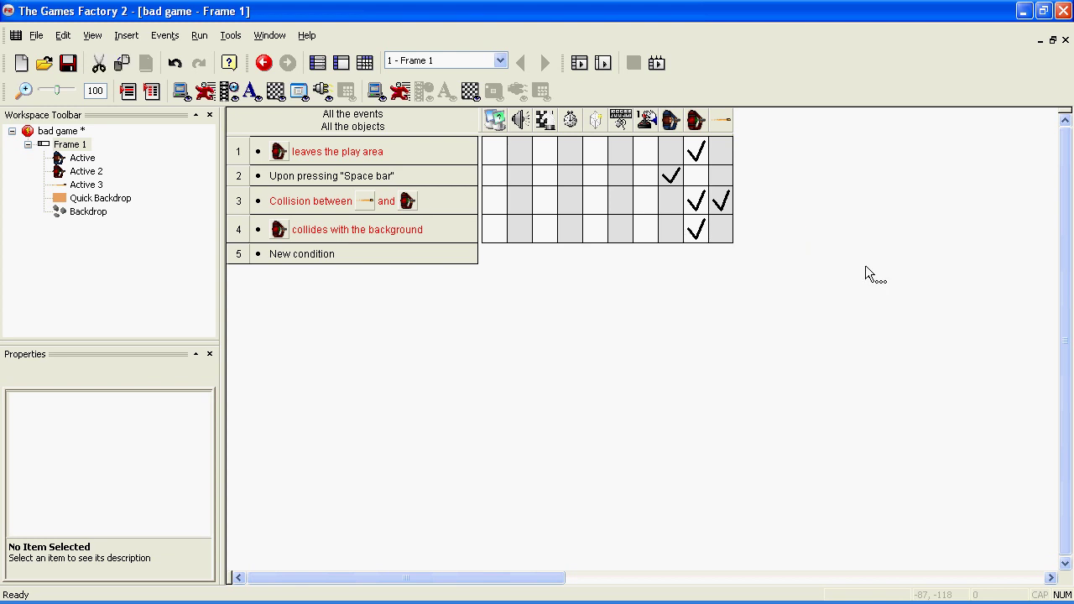
pyautogui.press('F8')
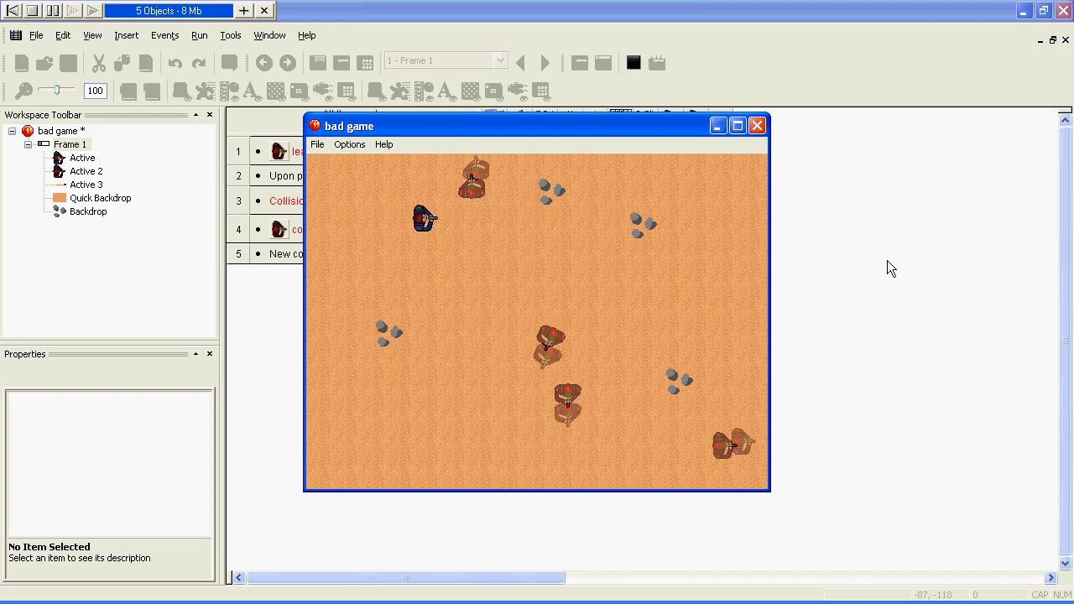
pyautogui.hotkey('alt', 'F4')
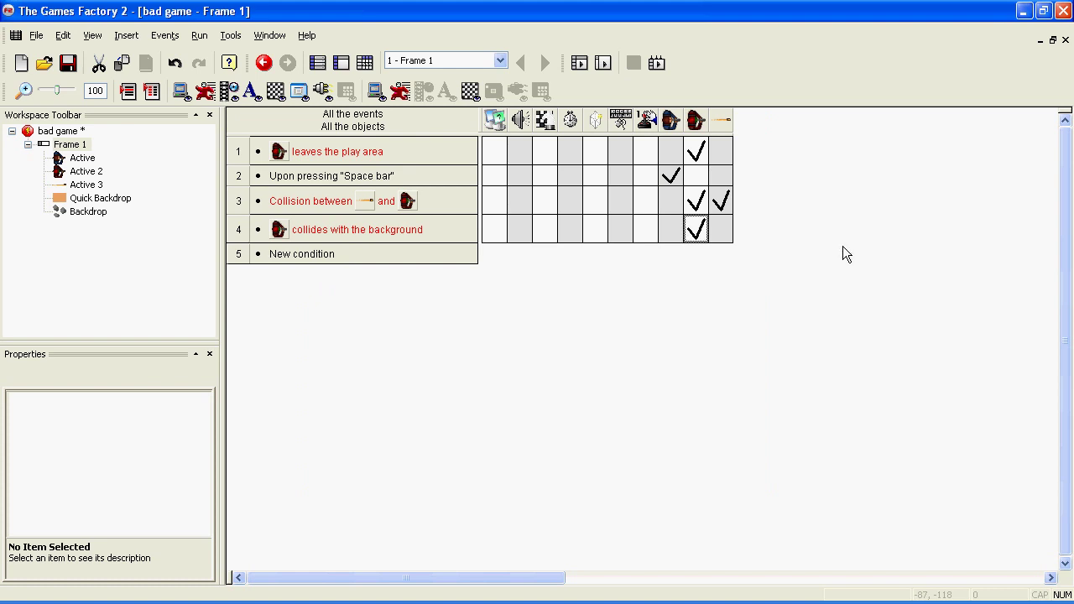
# Add a new condition: bullet (Active 3) collides with the backdrop
pyautogui.click(308, 260)
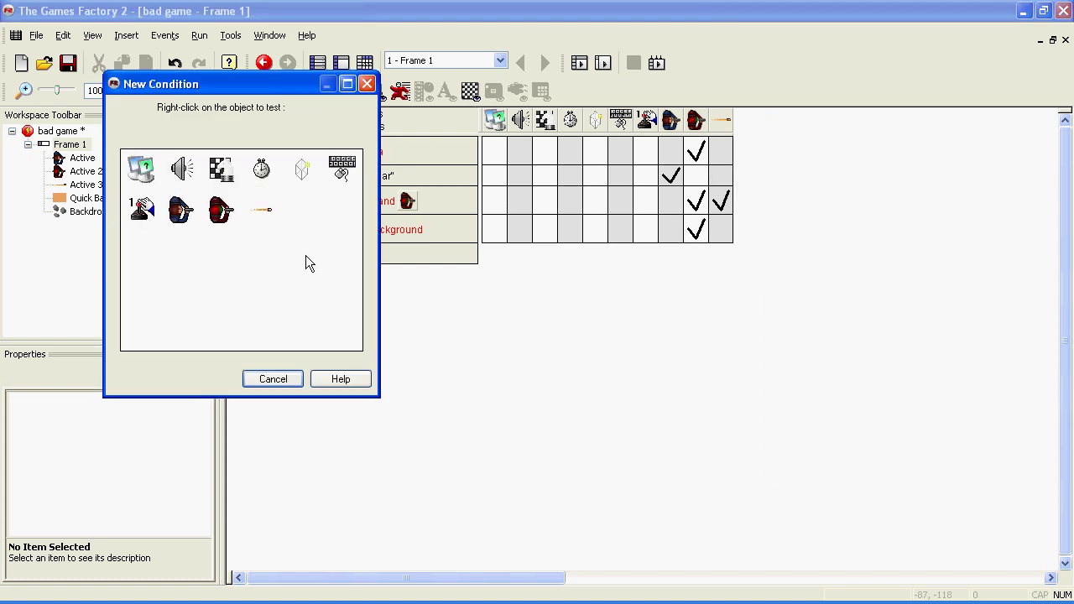
pyautogui.rightClick(264, 215)
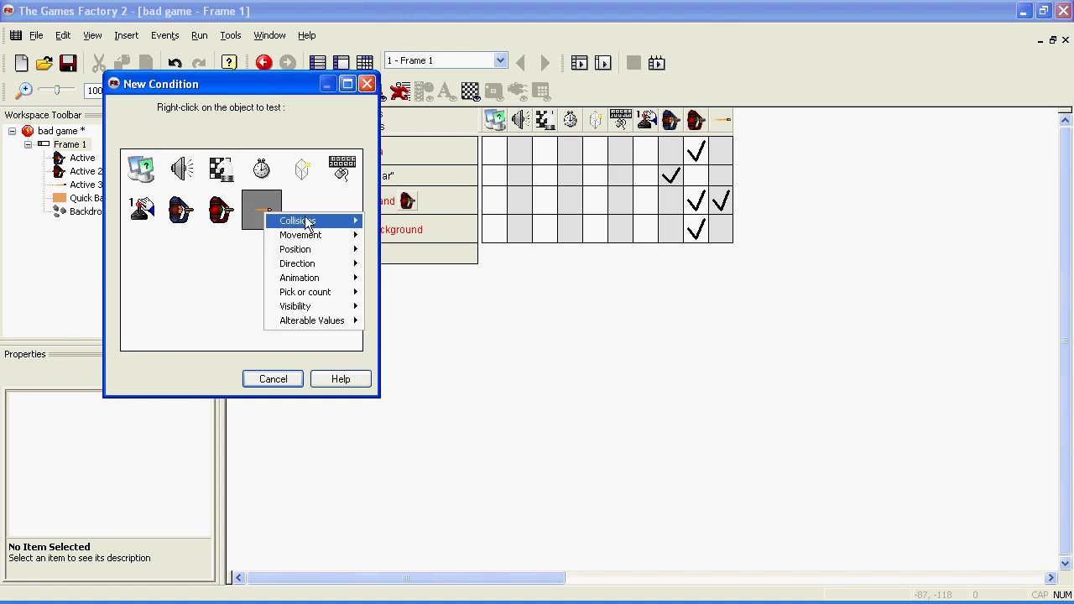
pyautogui.moveTo(306, 222)
pyautogui.click(400, 256)
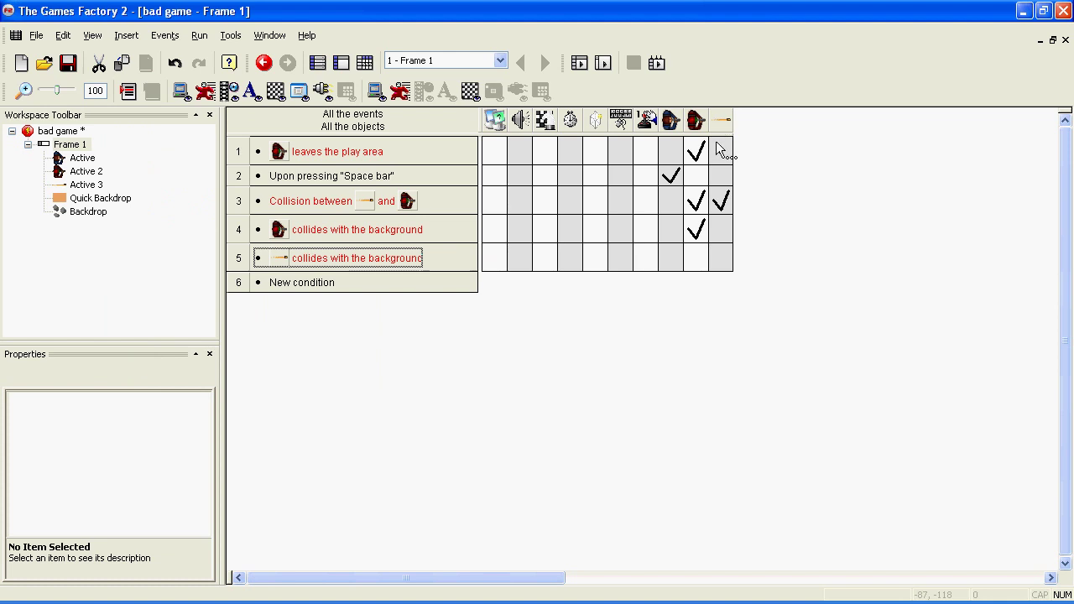
# Set event 5 to destroy the bullet, then run the game and test-fire
pyautogui.rightClick(717, 260)
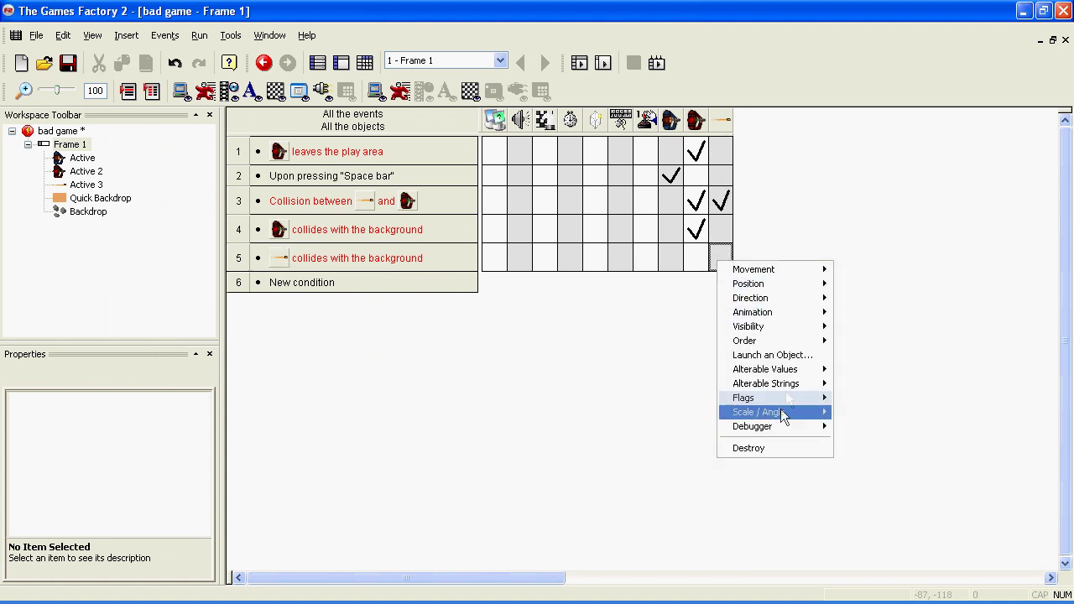
pyautogui.click(755, 448)
pyautogui.press('F8')
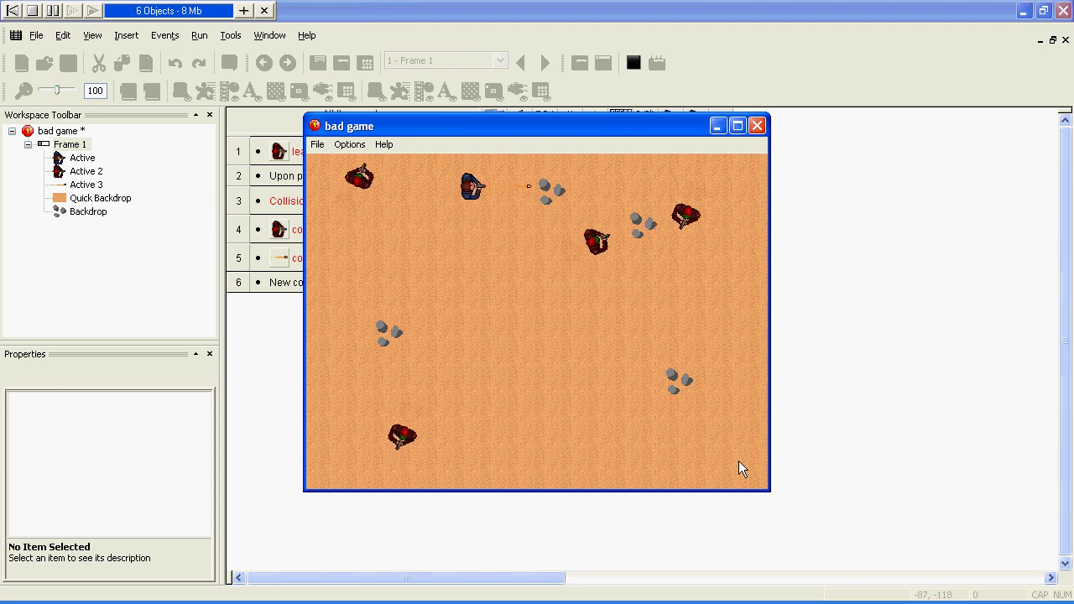
pyautogui.press('Down')
pyautogui.press('space')
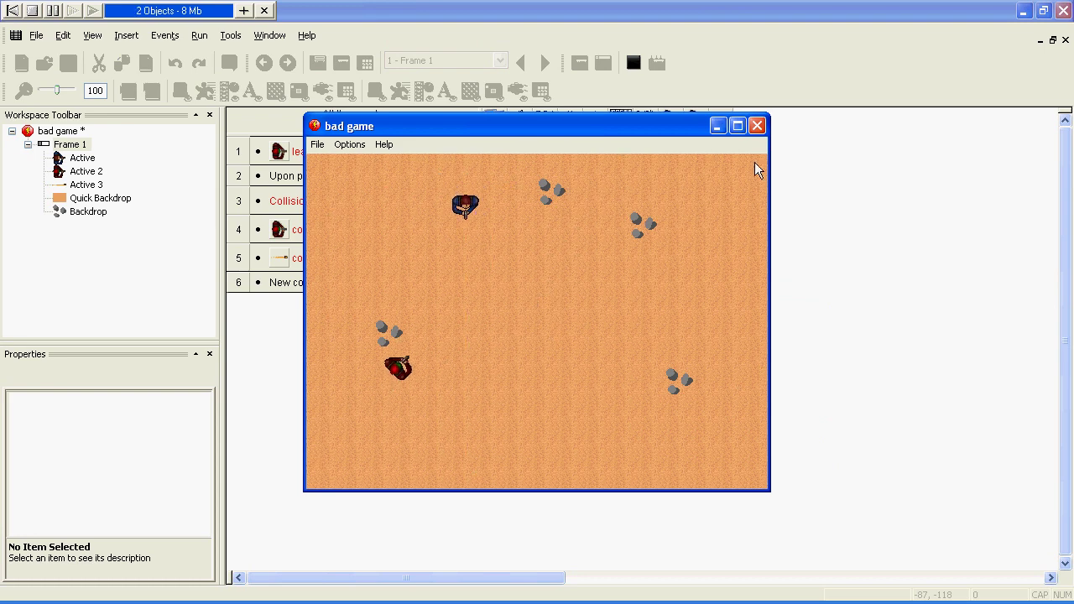
pyautogui.click(756, 126)
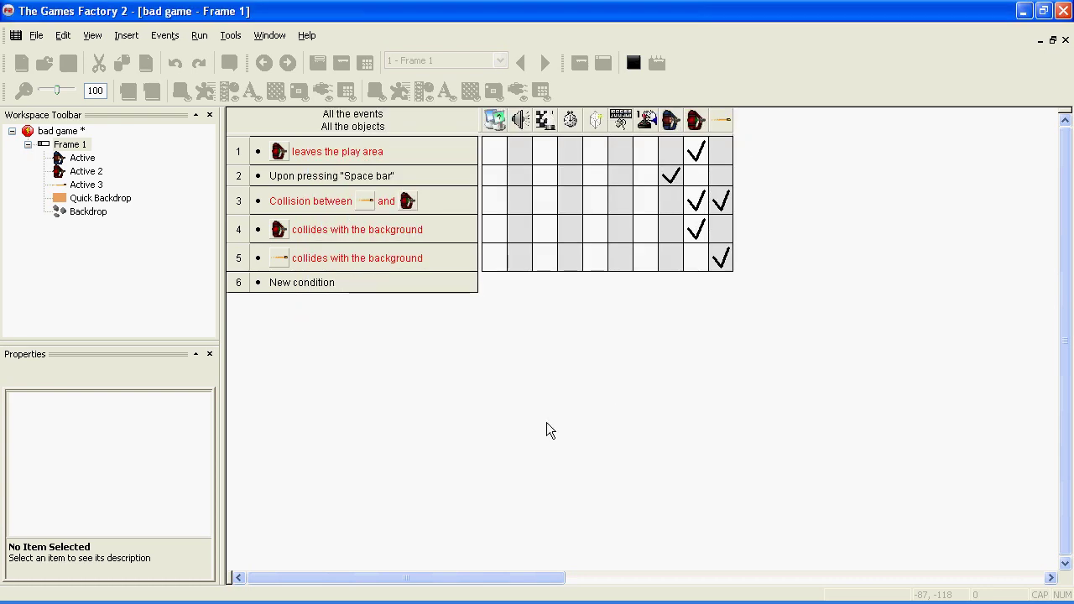
# Add event 6's condition: blue tank (Active) collides with the backdrop
pyautogui.doubleClick(305, 282)
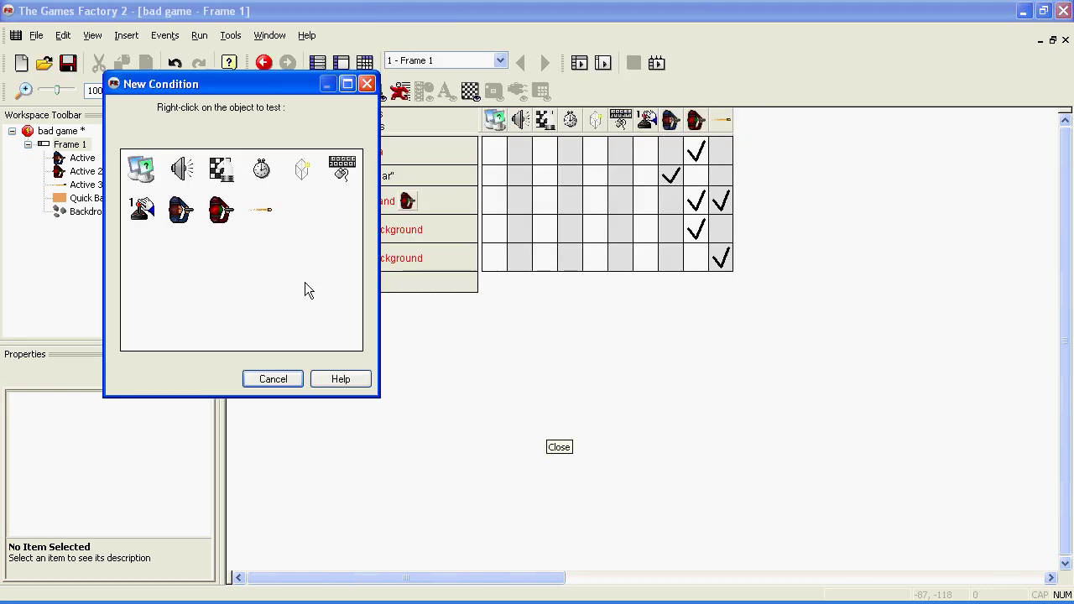
pyautogui.rightClick(183, 216)
pyautogui.moveTo(234, 225)
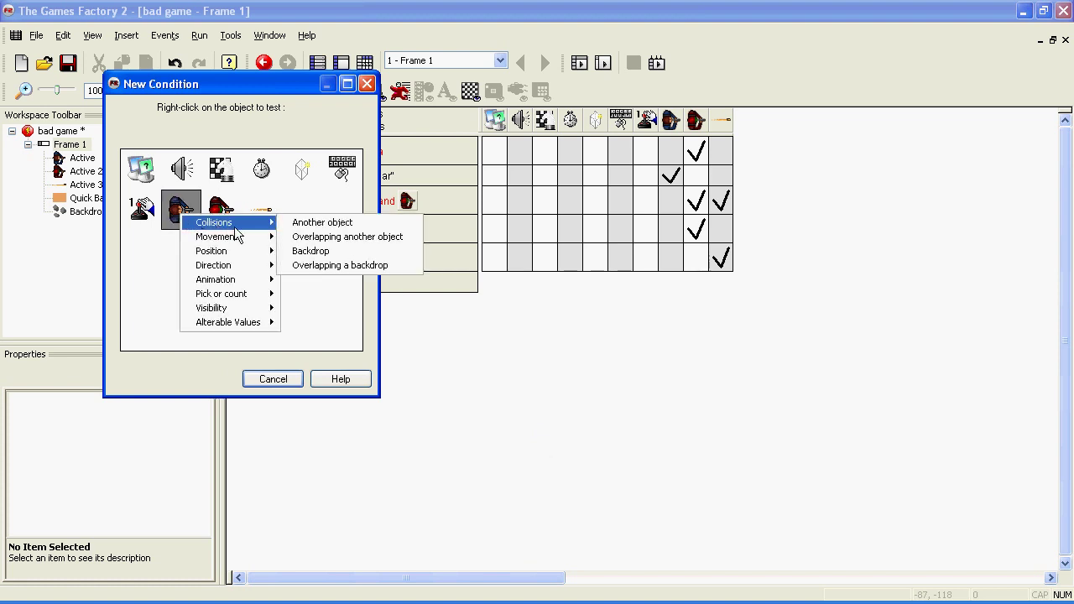
pyautogui.click(310, 251)
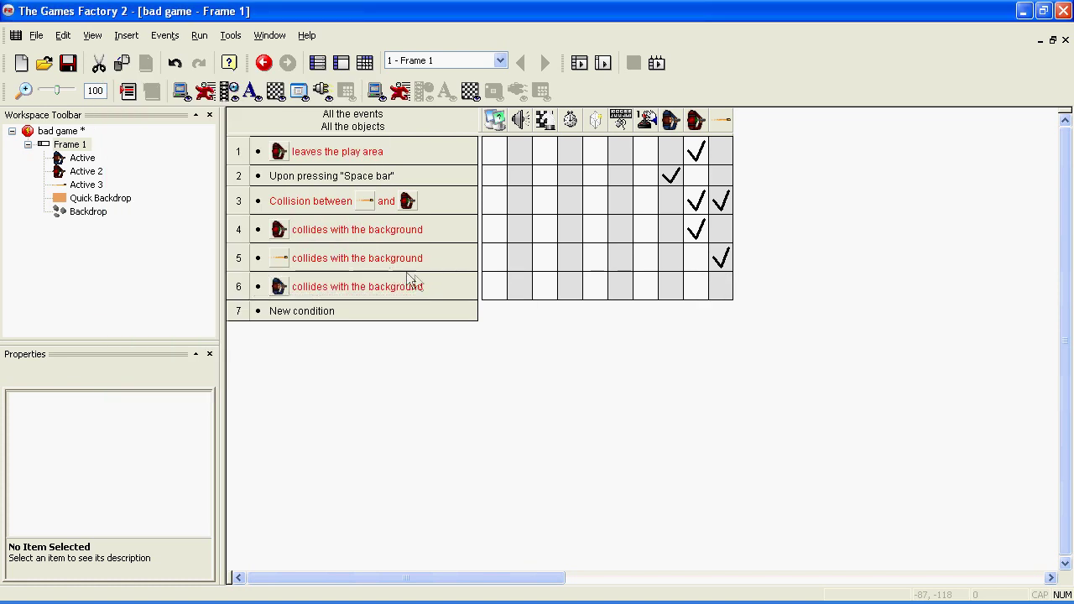
# Give the blue tank a Movement > Stop action in event 6
pyautogui.rightClick(671, 290)
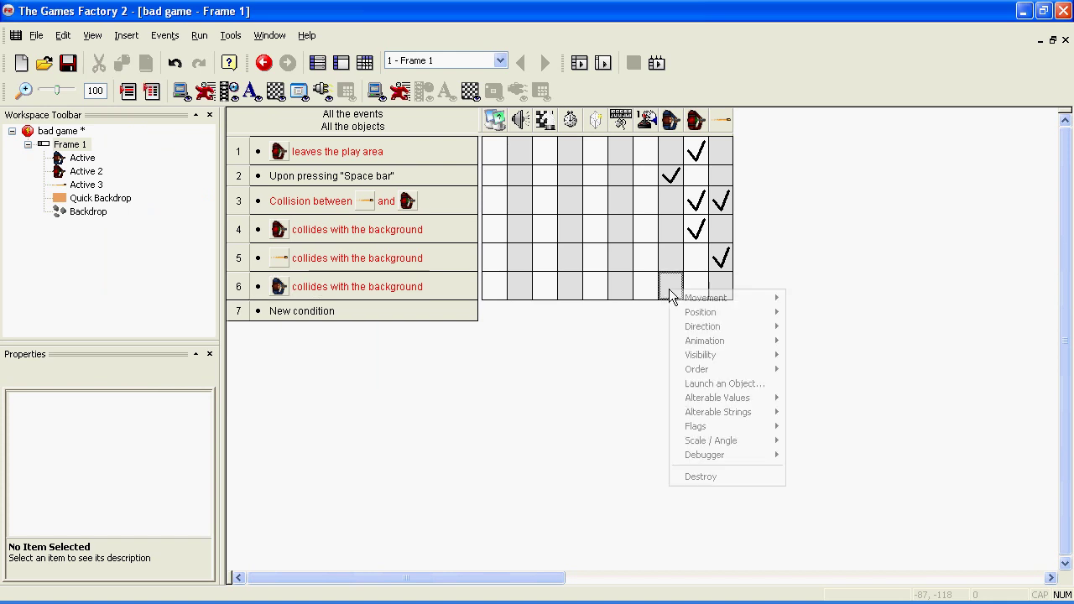
pyautogui.moveTo(709, 299)
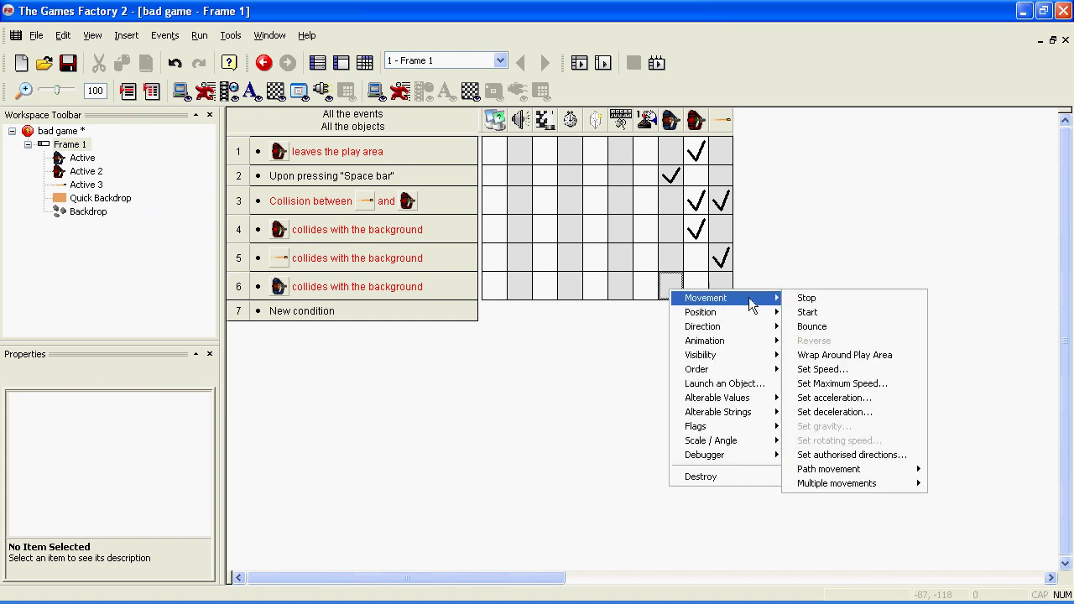
pyautogui.click(806, 299)
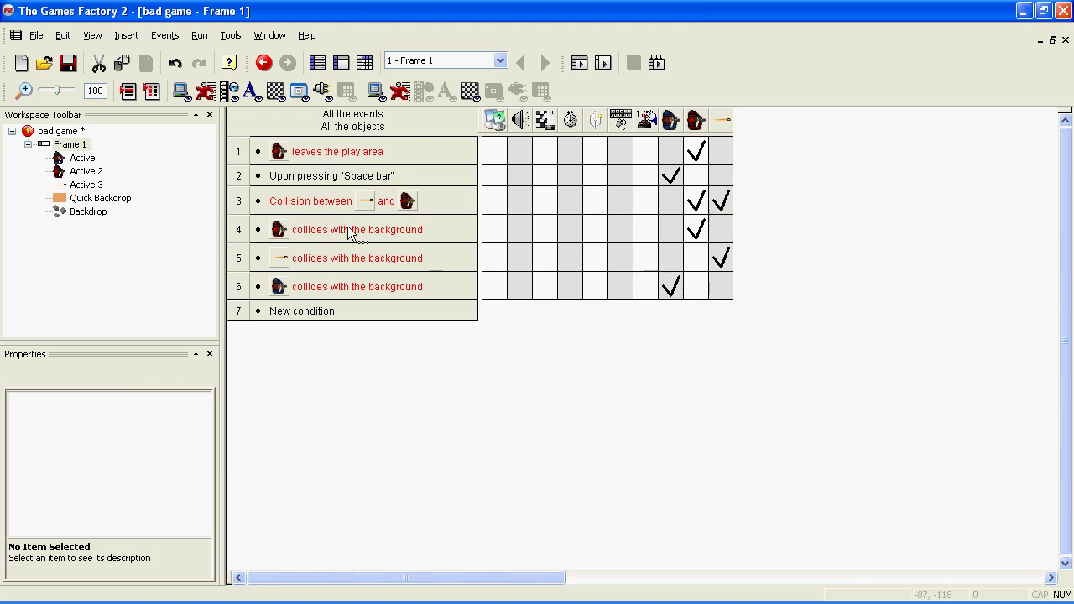
pyautogui.click(341, 62)
pyautogui.click(555, 235)
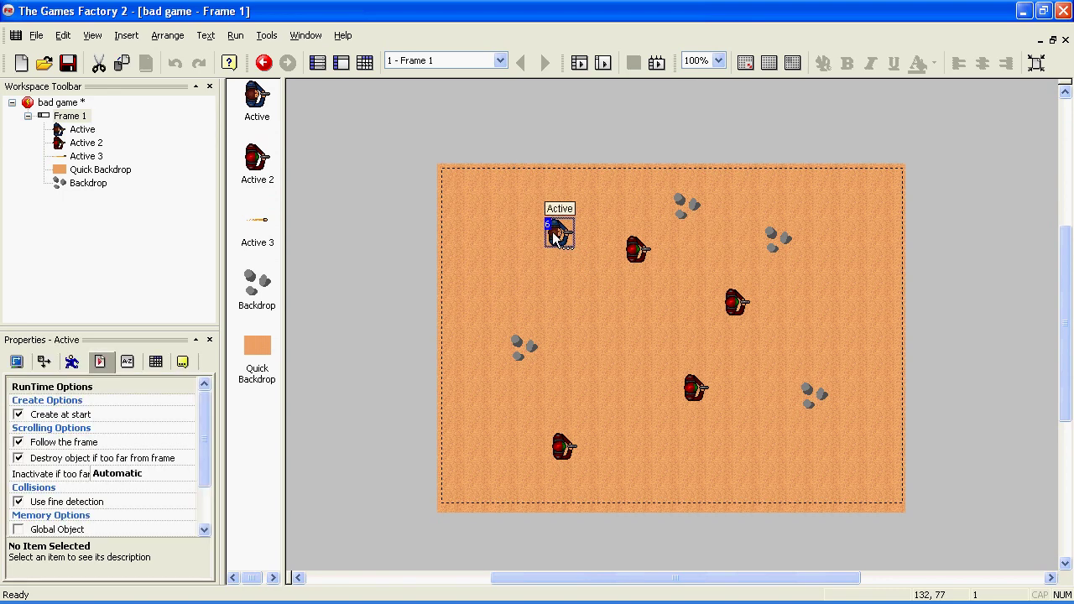
pyautogui.click(72, 361)
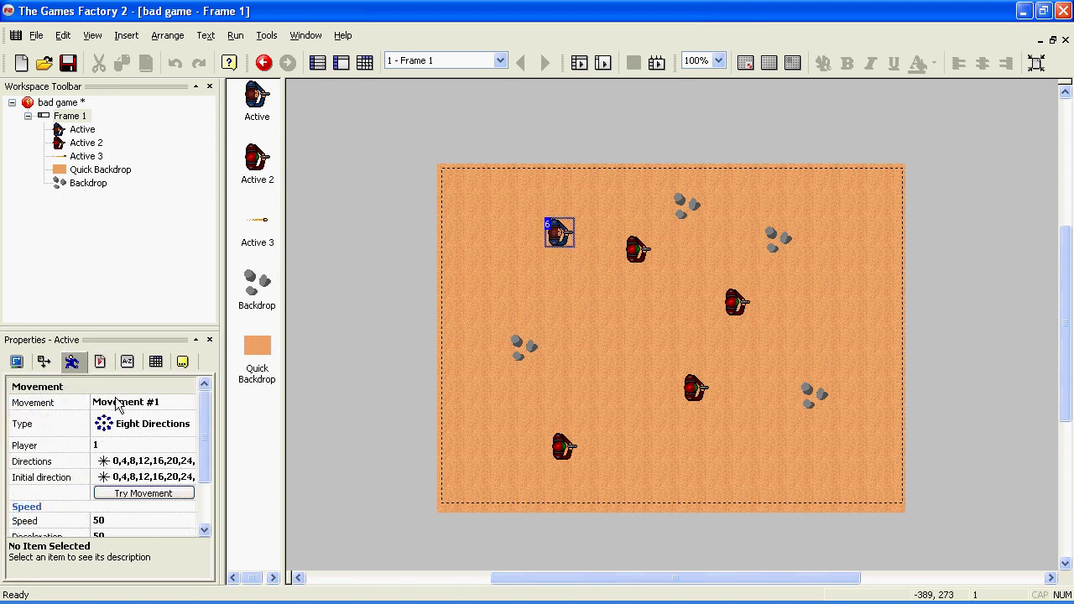
pyautogui.click(135, 424)
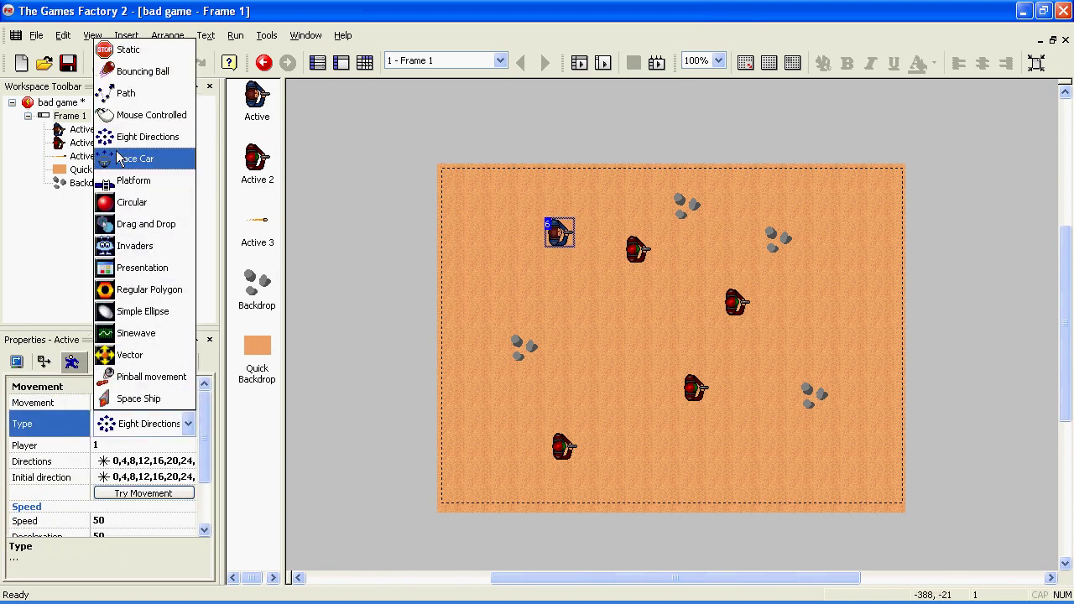
pyautogui.click(355, 314)
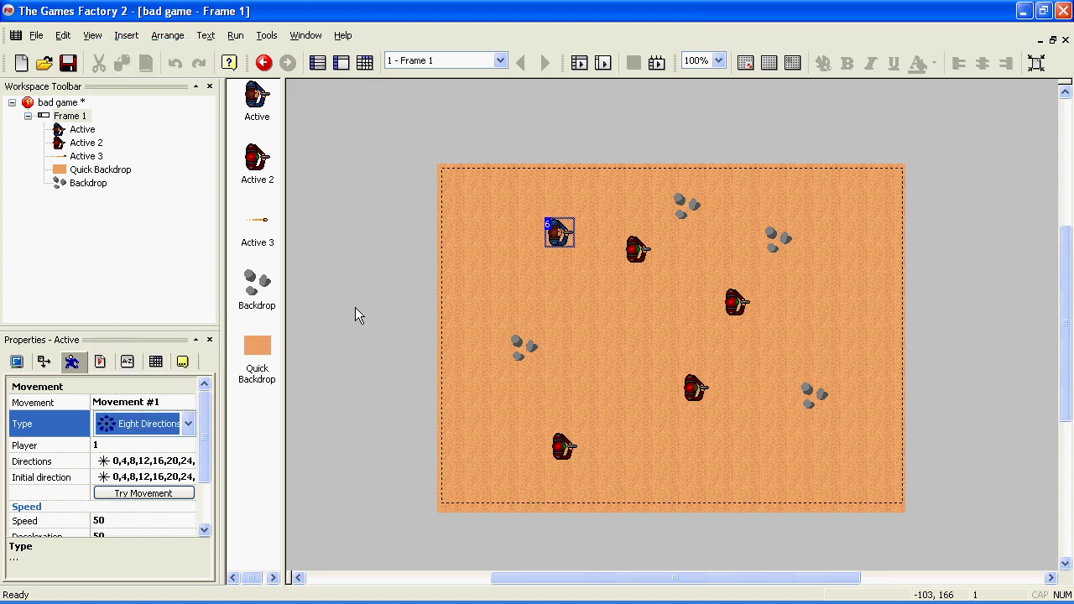
pyautogui.click(399, 421)
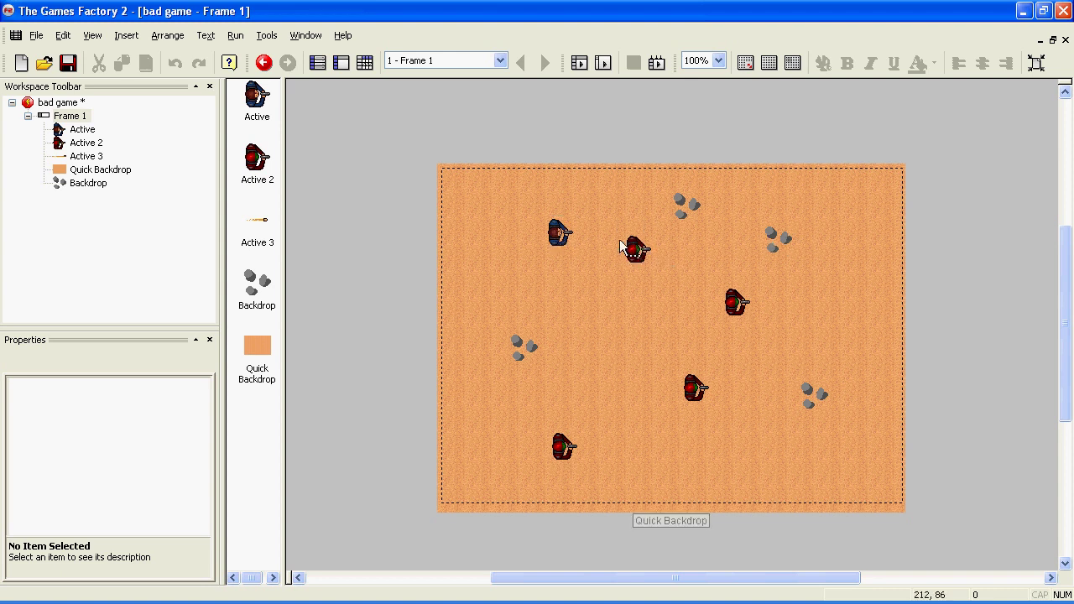
pyautogui.click(364, 63)
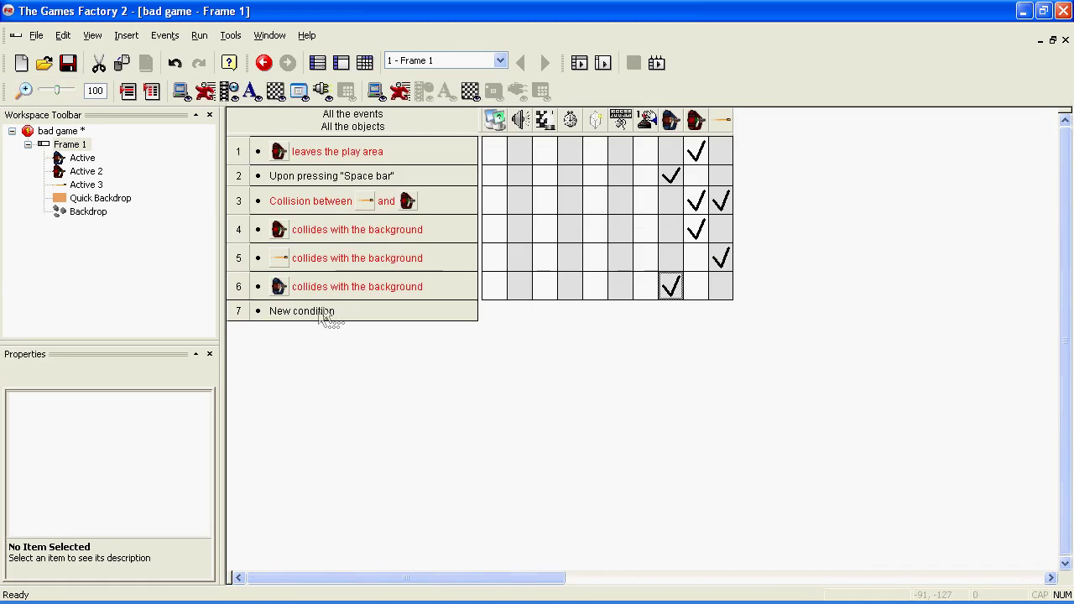
# Add event 7's condition: blue tank (Active) collides with the red tank (Active 2)
pyautogui.doubleClick(312, 312)
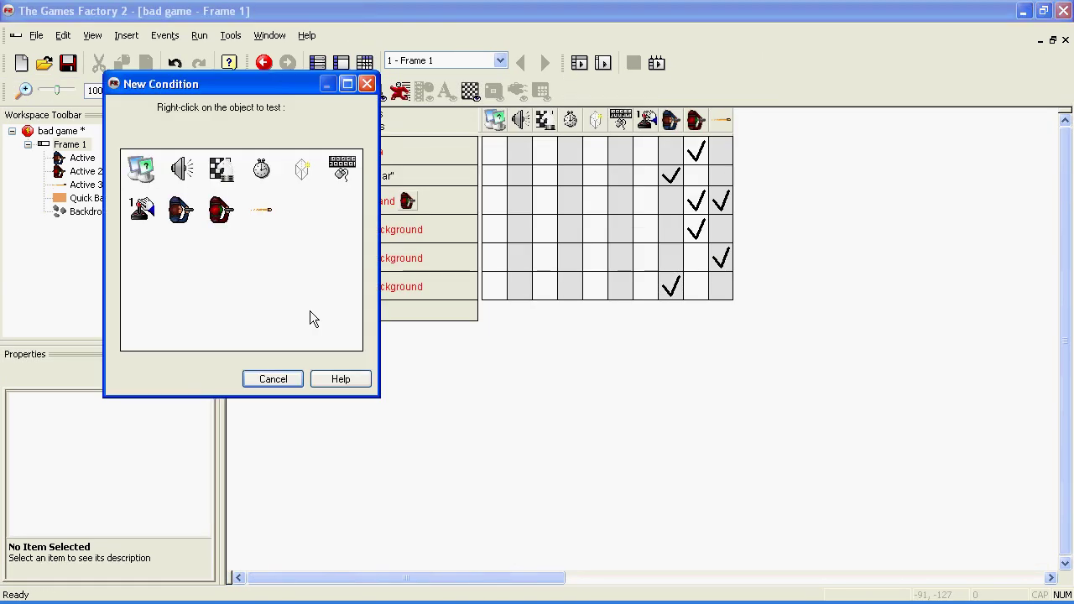
pyautogui.rightClick(181, 207)
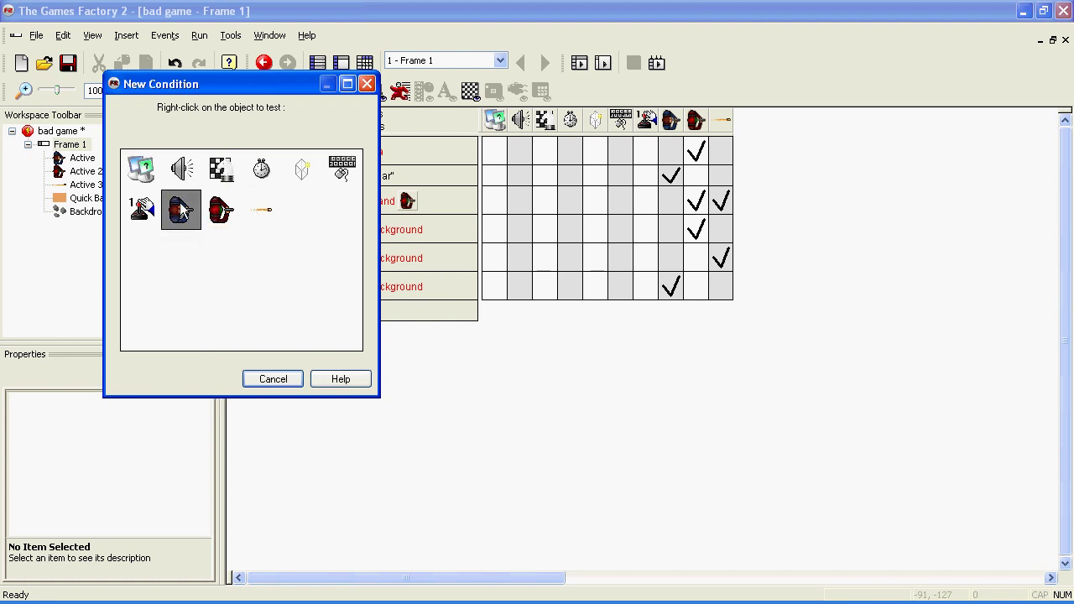
pyautogui.moveTo(226, 217)
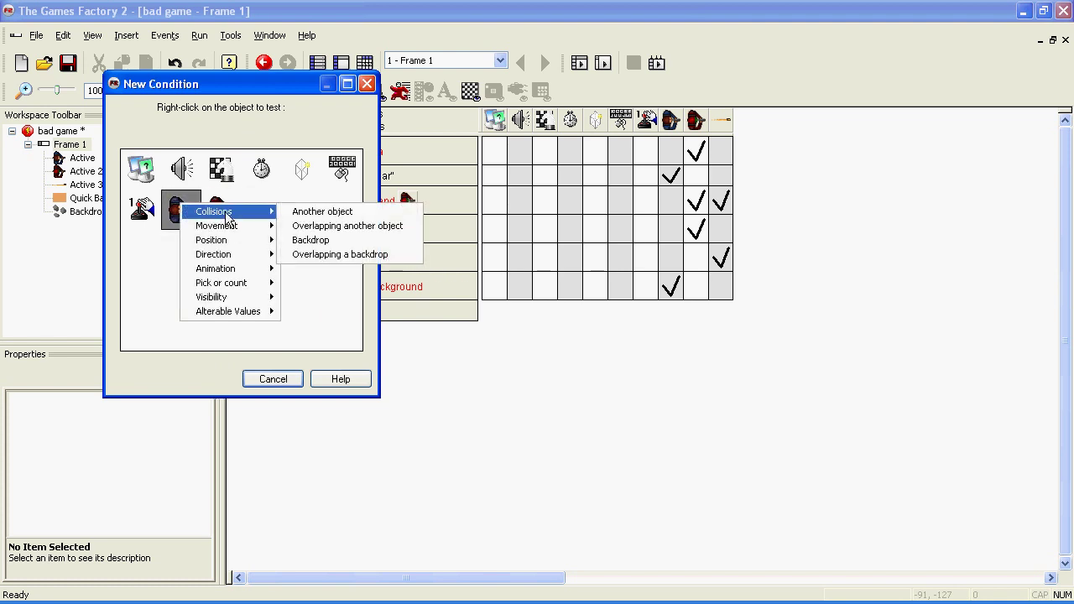
pyautogui.click(338, 214)
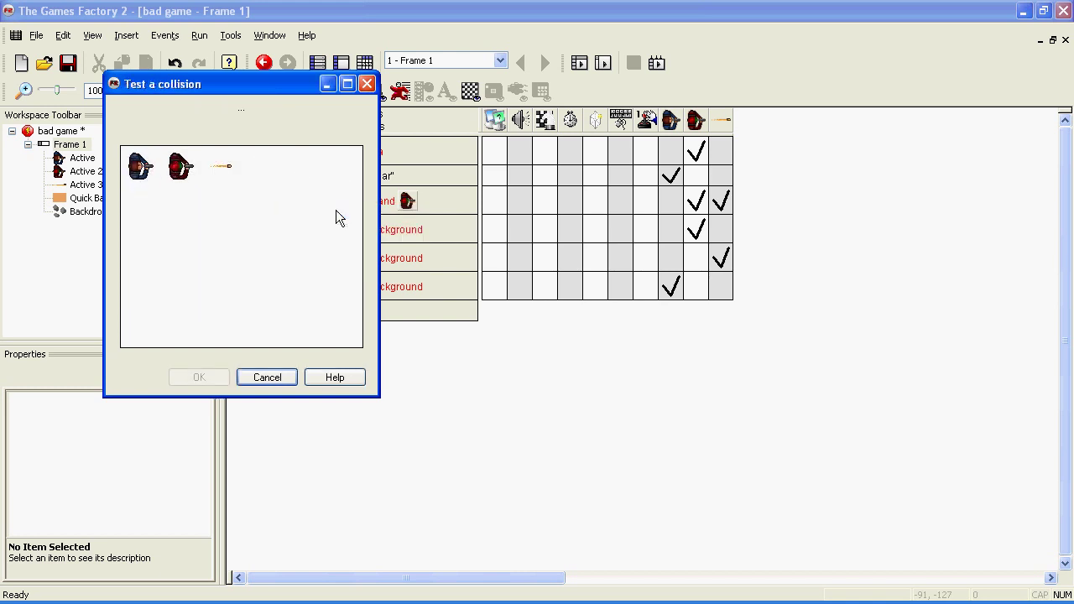
pyautogui.doubleClick(179, 170)
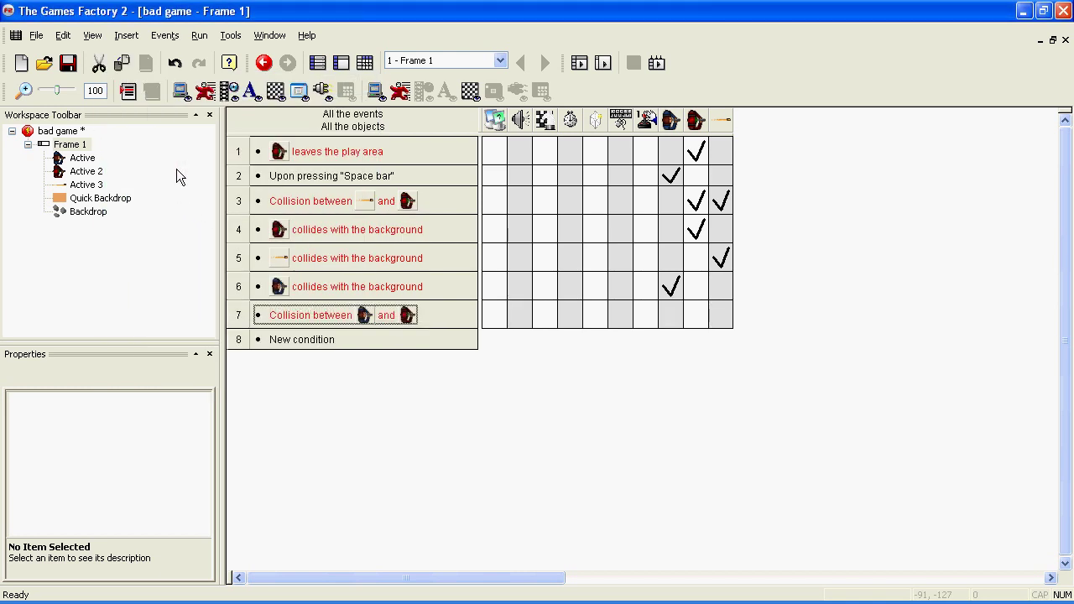
# In event 7, set the blue tank to Stop and the red tank to Bounce
pyautogui.rightClick(678, 318)
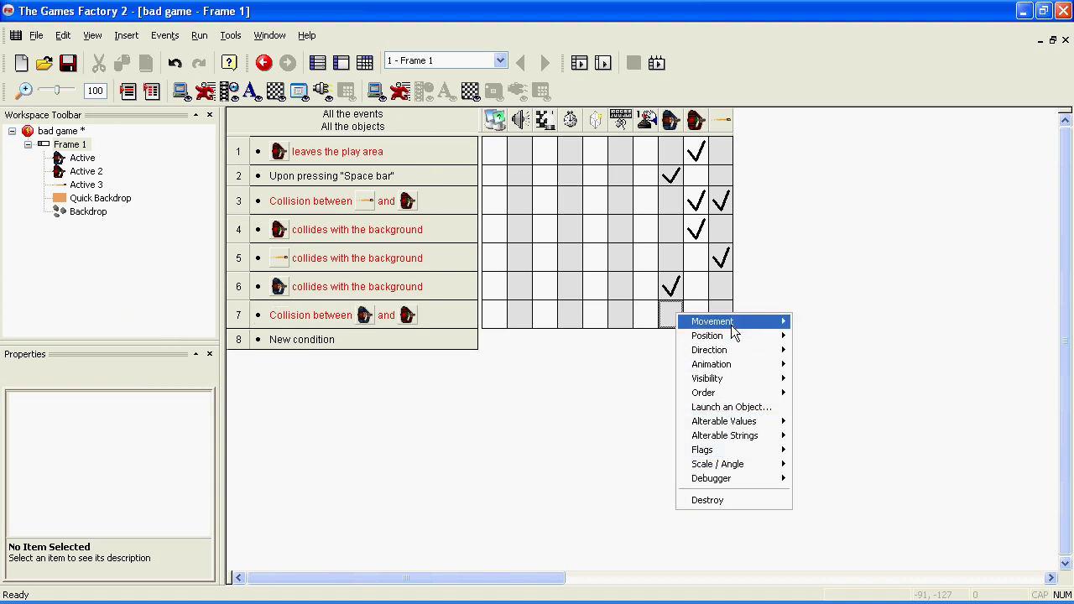
pyautogui.moveTo(733, 324)
pyautogui.click(826, 324)
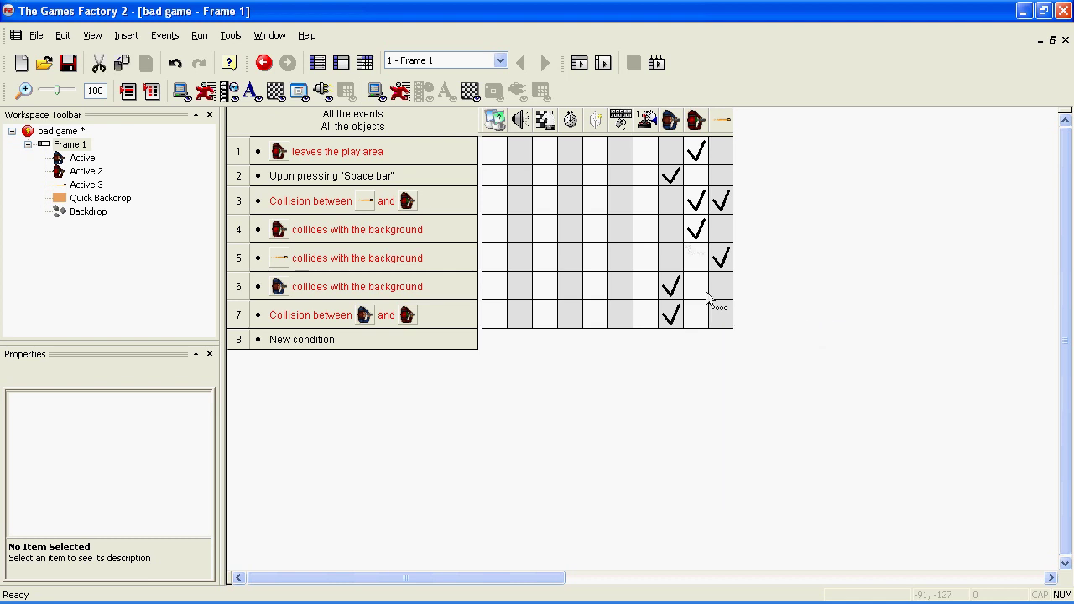
pyautogui.rightClick(695, 321)
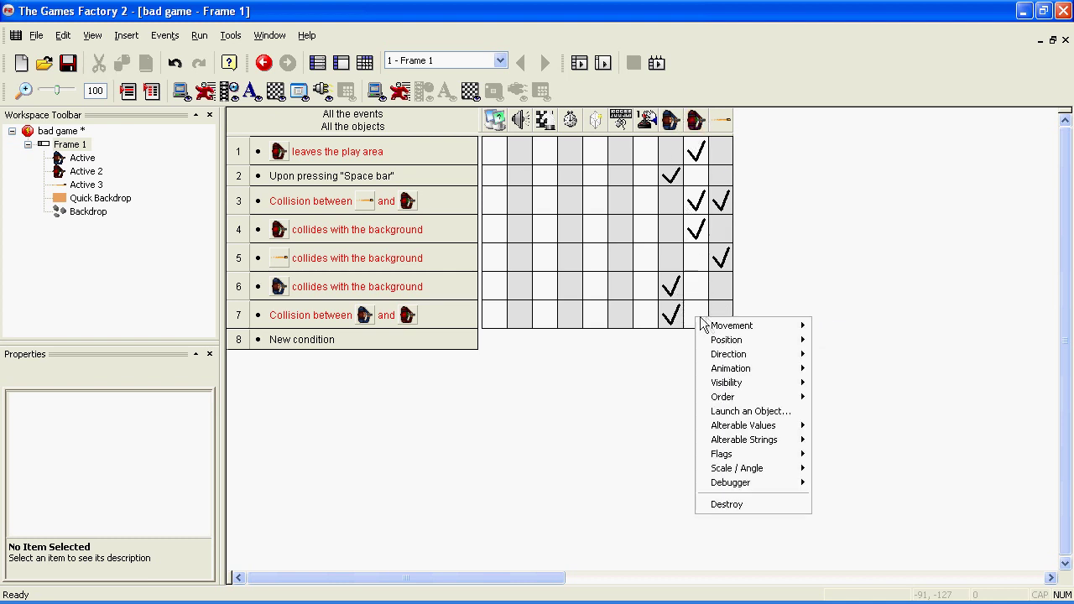
pyautogui.moveTo(719, 321)
pyautogui.click(833, 351)
pyautogui.scroll(-3, 819, 333)
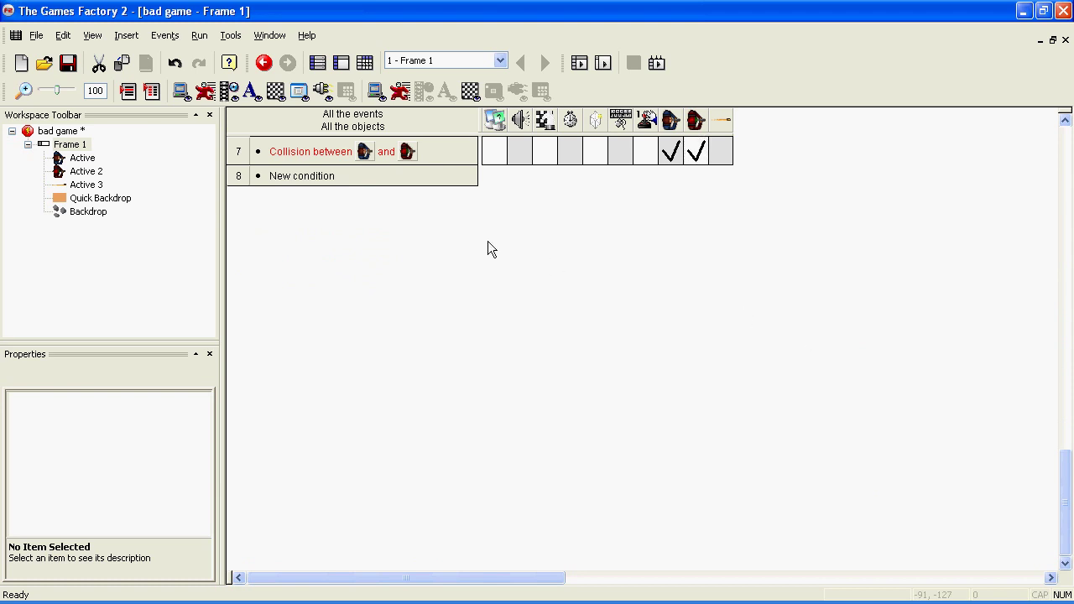
# Run the tank game in the preview window to test the rock and collision events
pyautogui.press('F7')
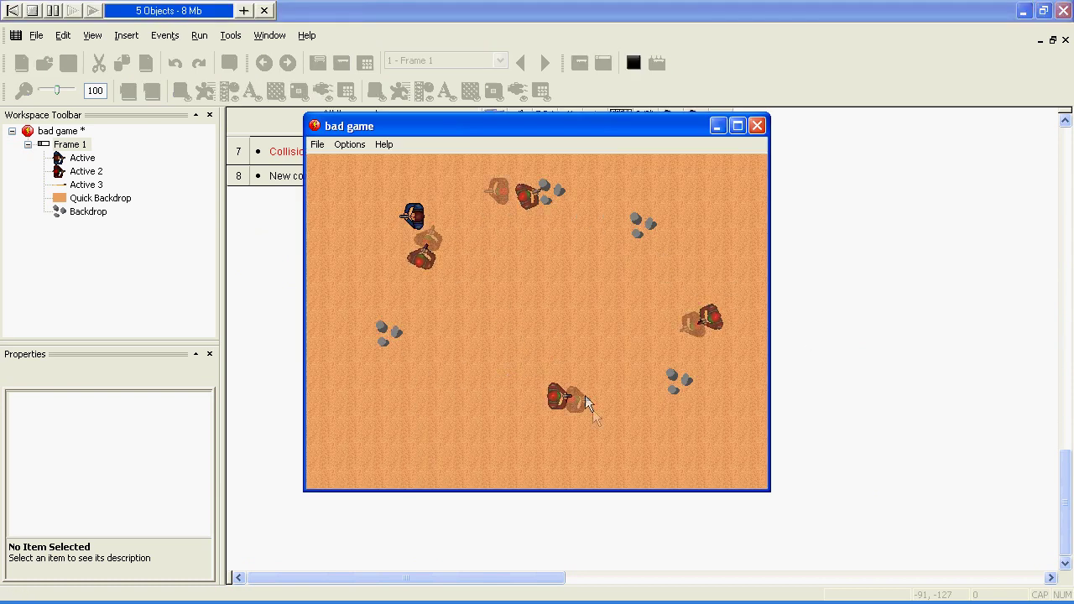